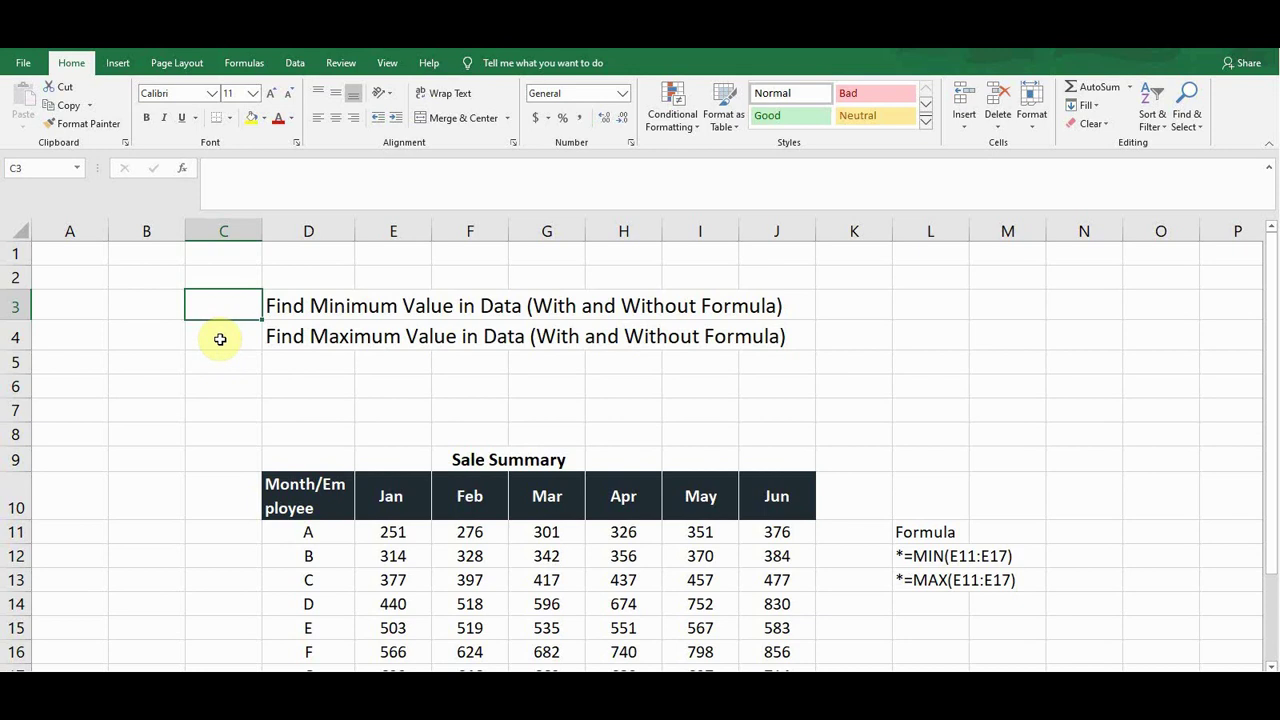
Step: Point out the minimum and maximum value title lines, then scroll down to the Sale Summary table
{"action": "left_click", "coordinate": [290, 305]}
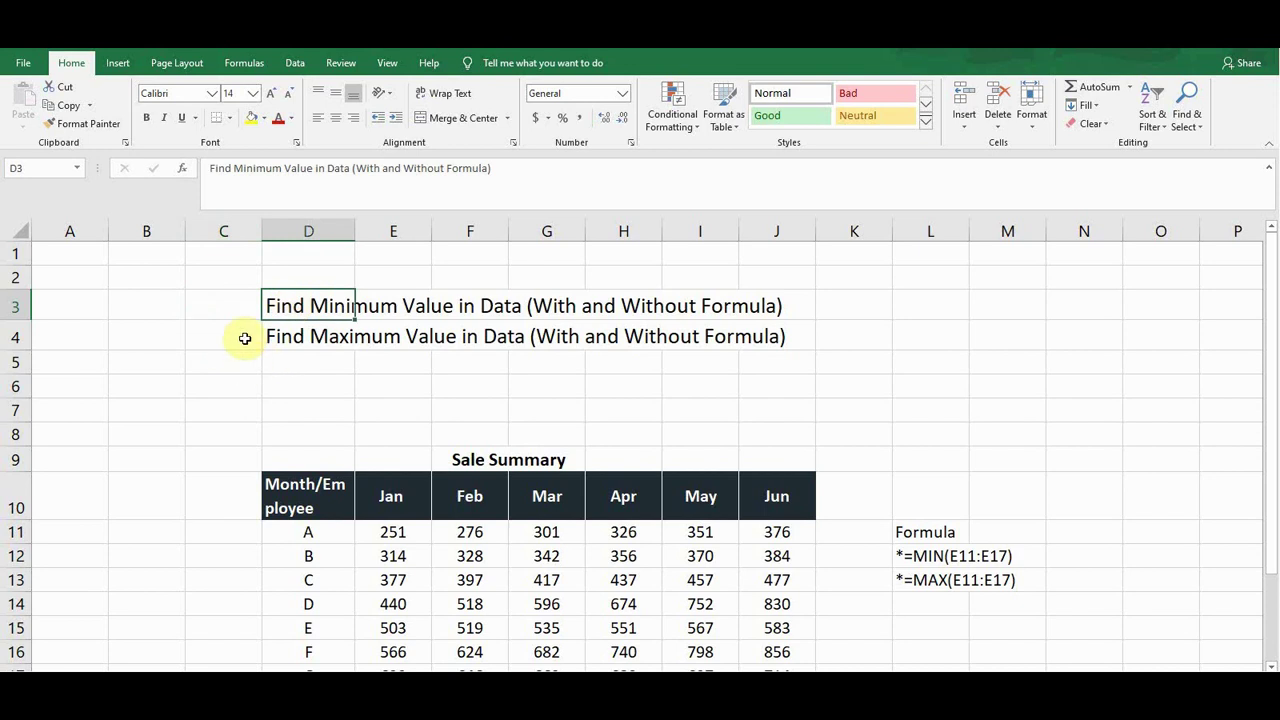
{"action": "left_click", "coordinate": [247, 334]}
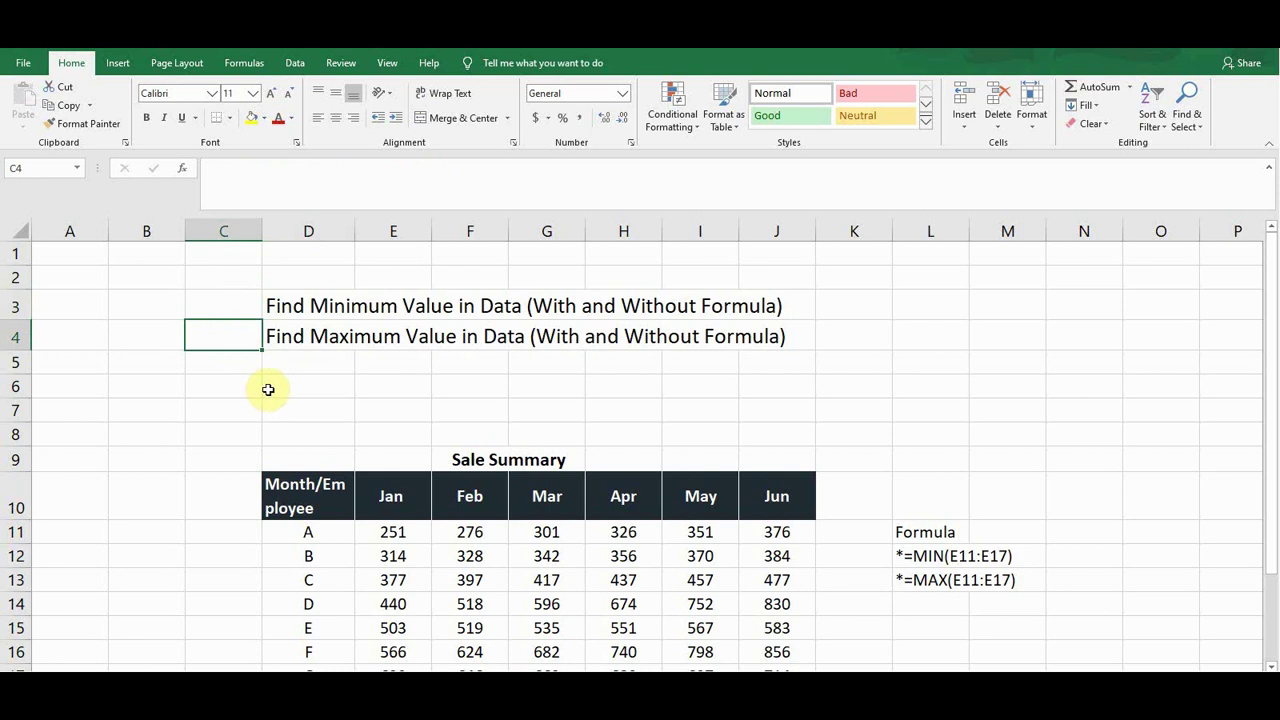
{"action": "scroll", "coordinate": [339, 410], "scroll_direction": "down", "scroll_amount": 2}
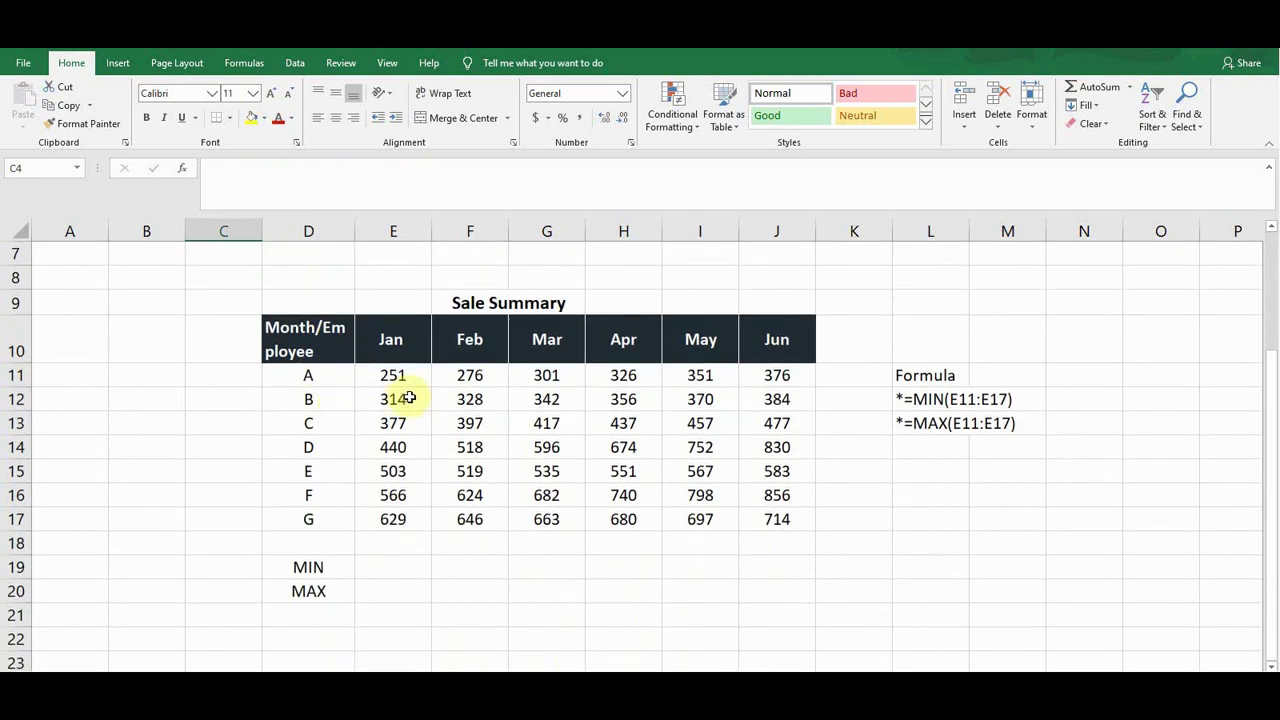
Step: Go over the Sale Summary title and the Jan–Jun month headers, then select E19 in the MIN row
{"action": "left_click", "coordinate": [468, 300]}
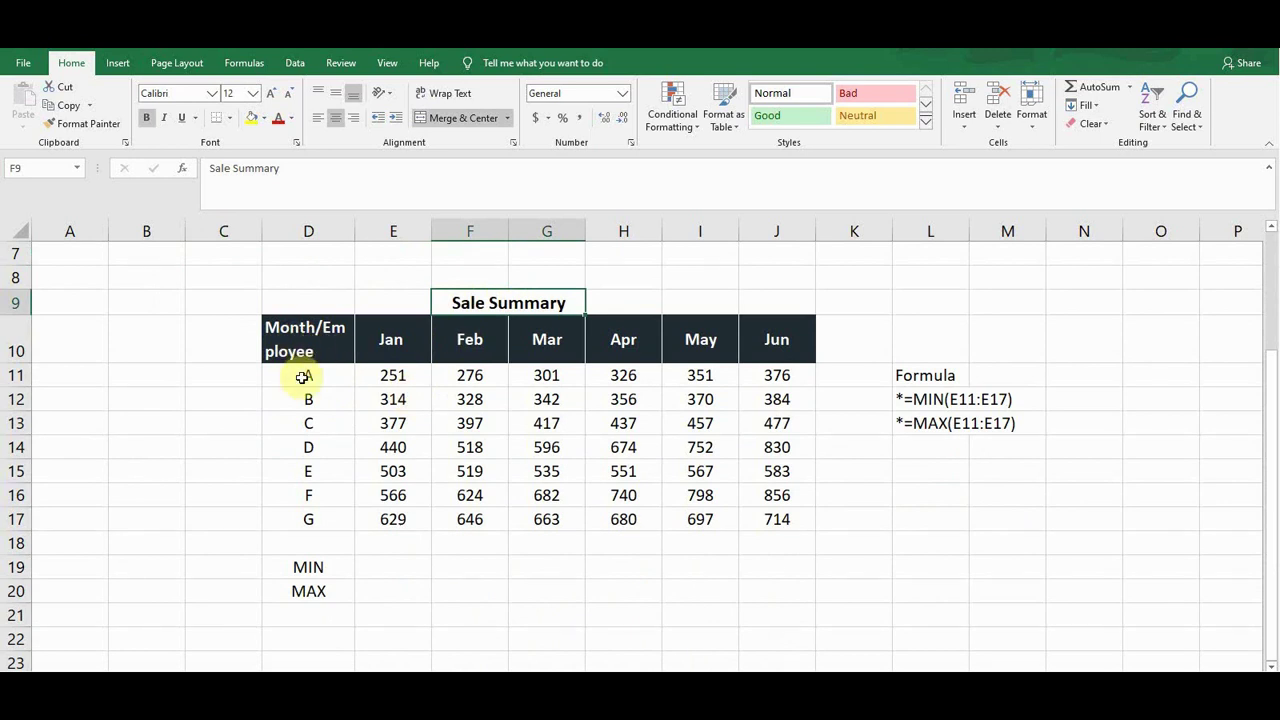
{"action": "left_click", "coordinate": [373, 331]}
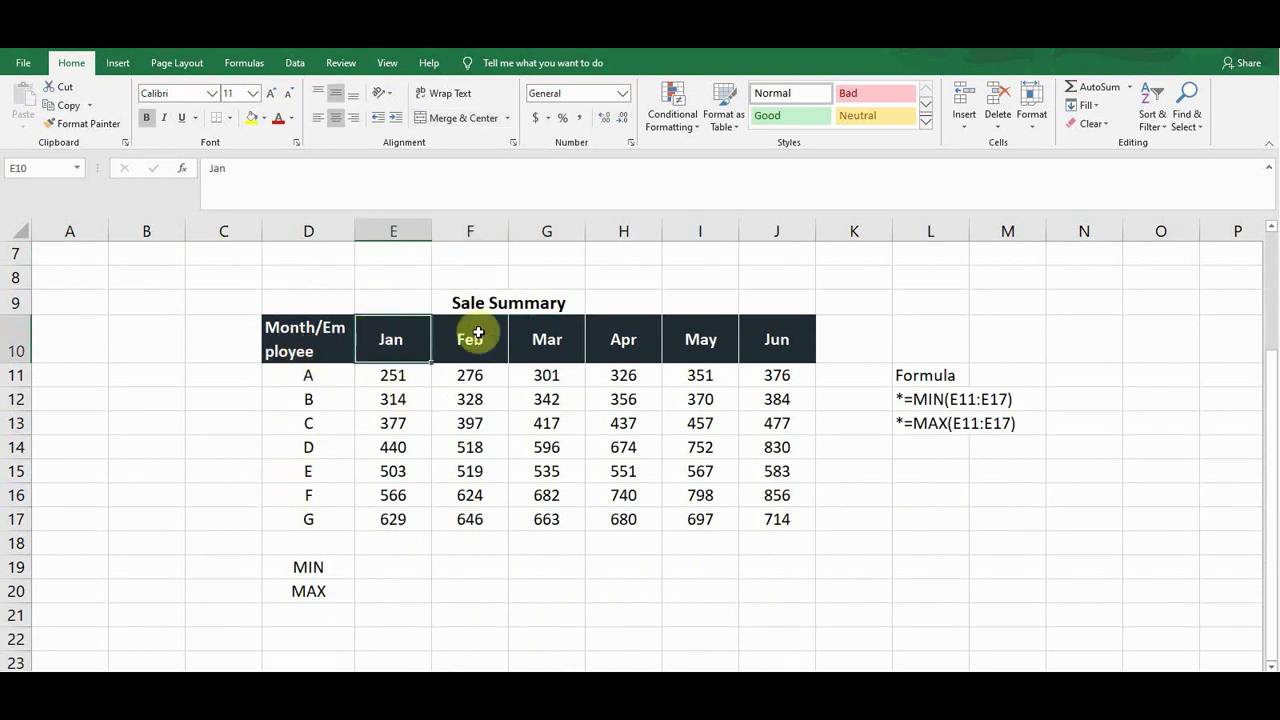
{"action": "left_click", "coordinate": [480, 334]}
{"action": "left_click", "coordinate": [558, 335]}
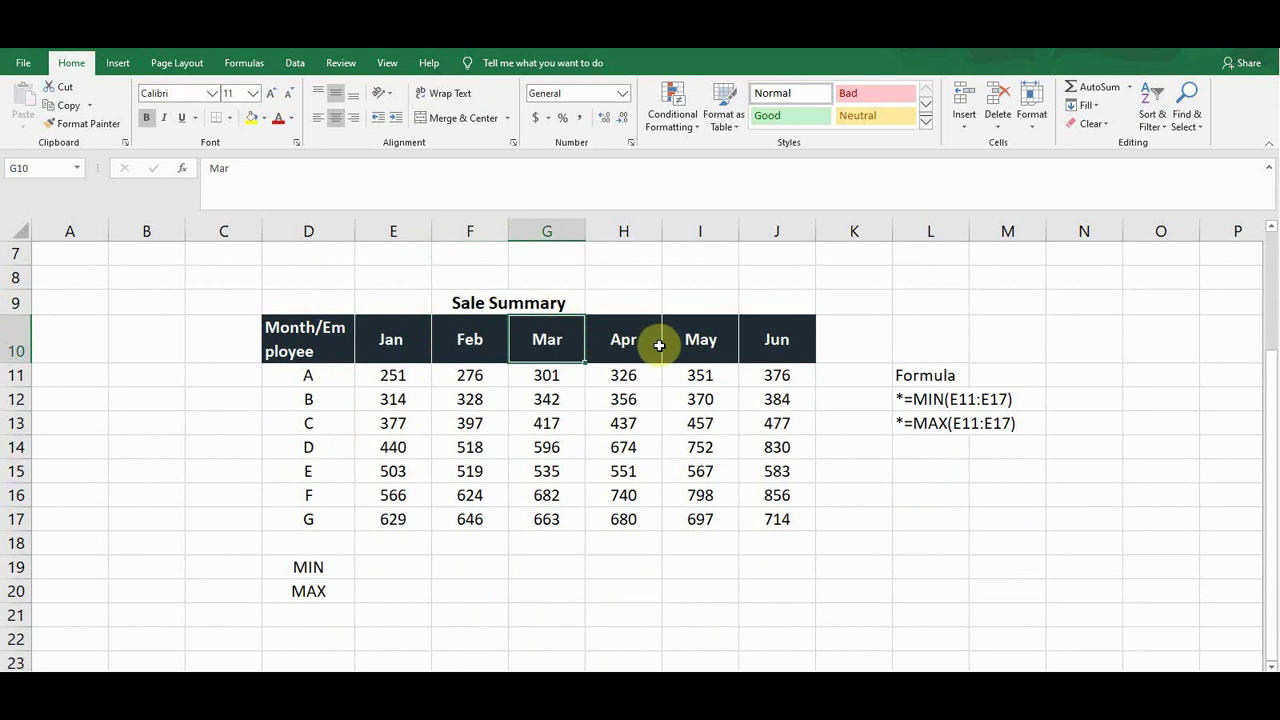
{"action": "left_click", "coordinate": [771, 337]}
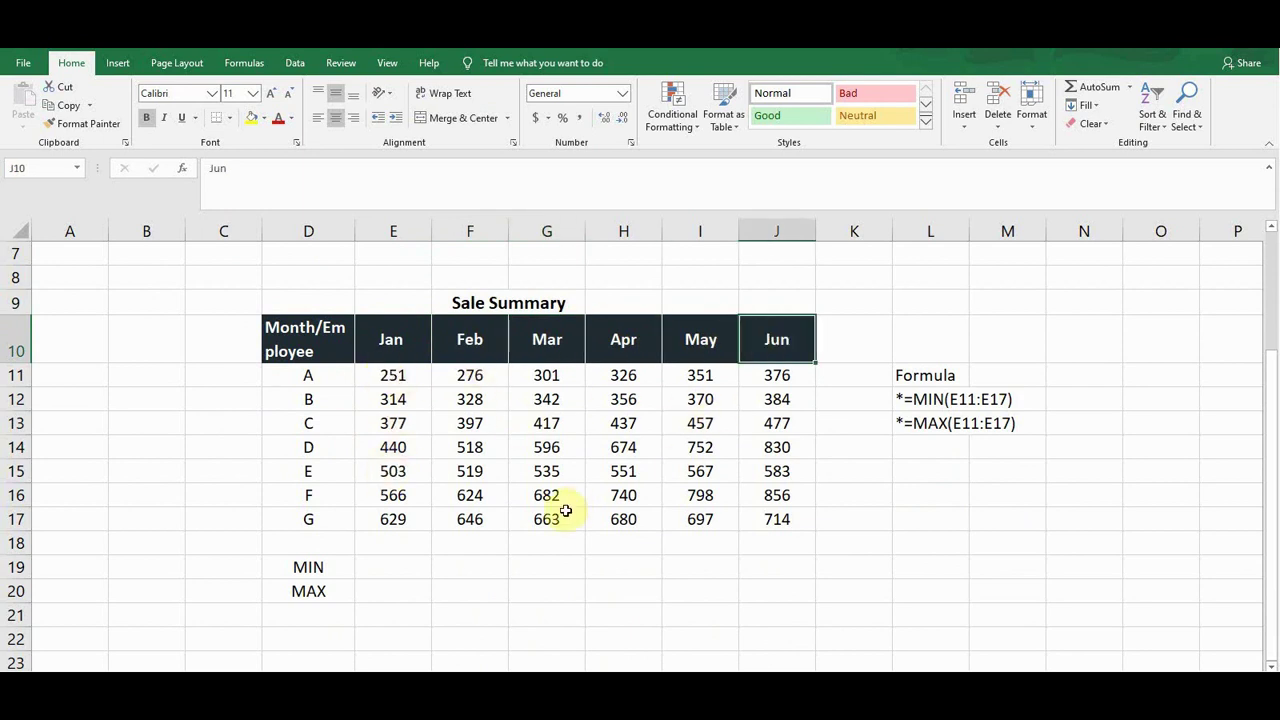
{"action": "left_click", "coordinate": [365, 566]}
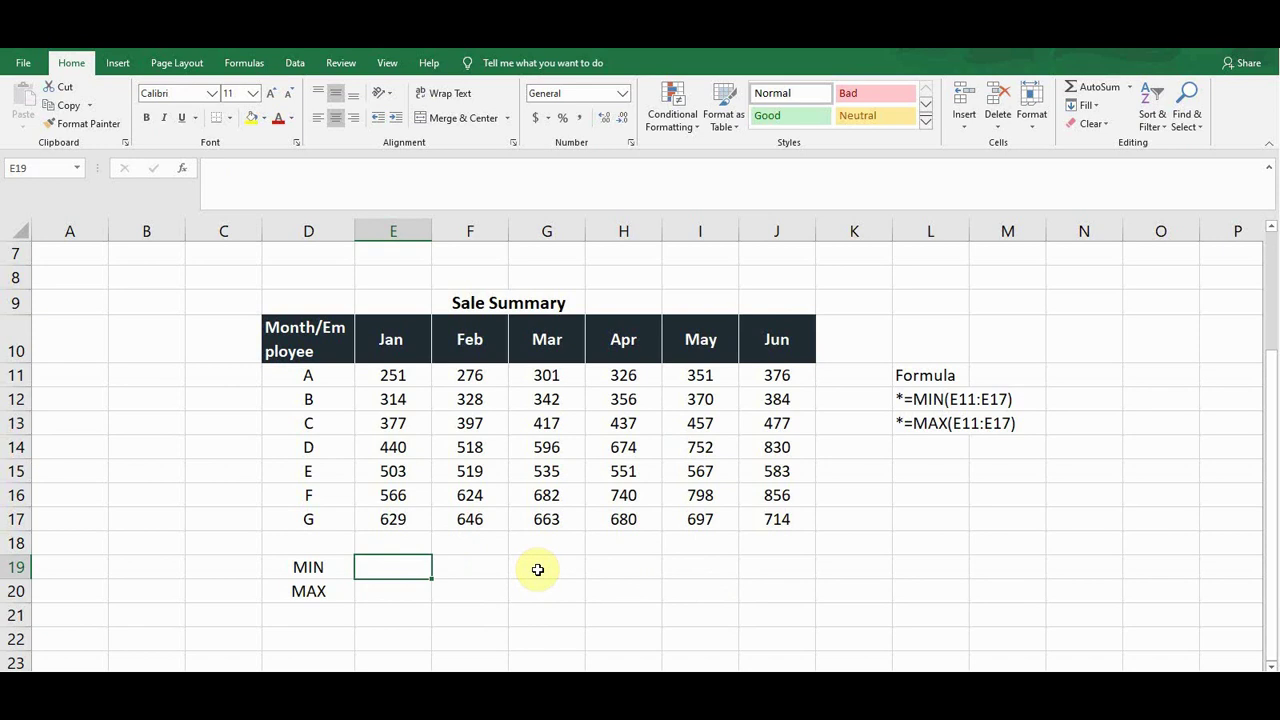
Step: Enter =MIN(E11:E17) in E19 to show January's lowest sale, 251
{"action": "type", "text": "=min"}
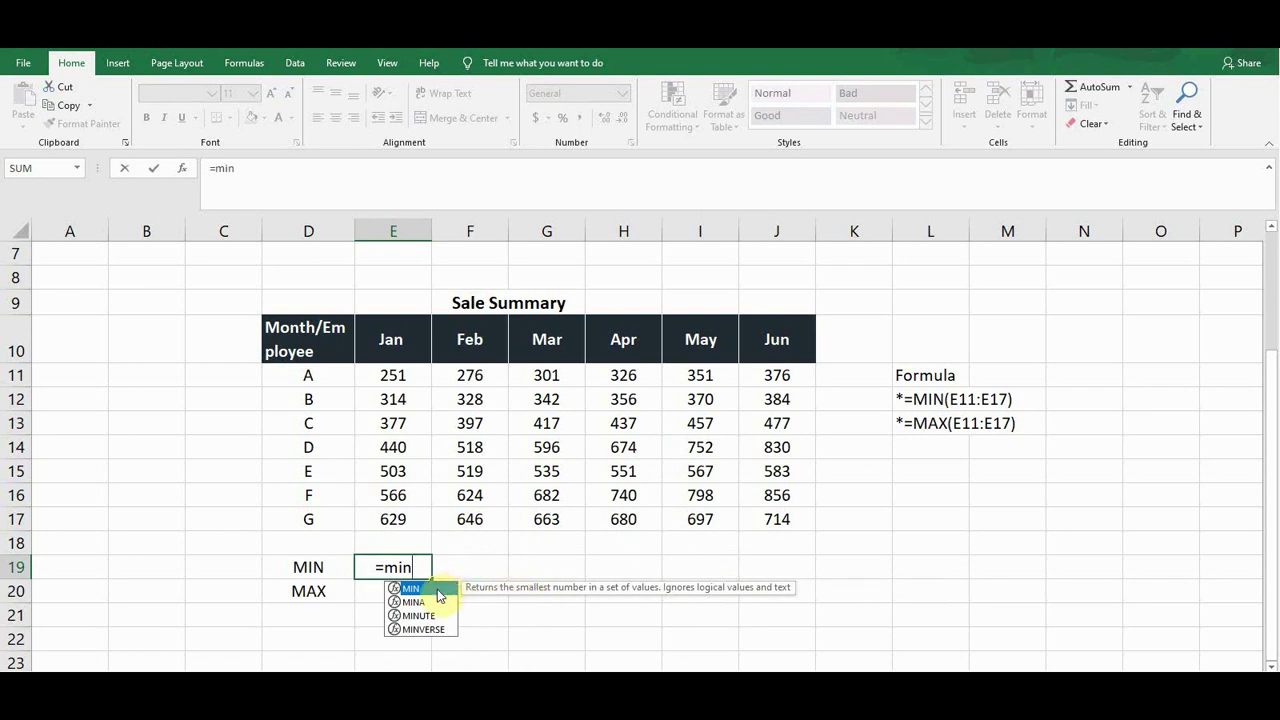
{"action": "key", "text": "Tab"}
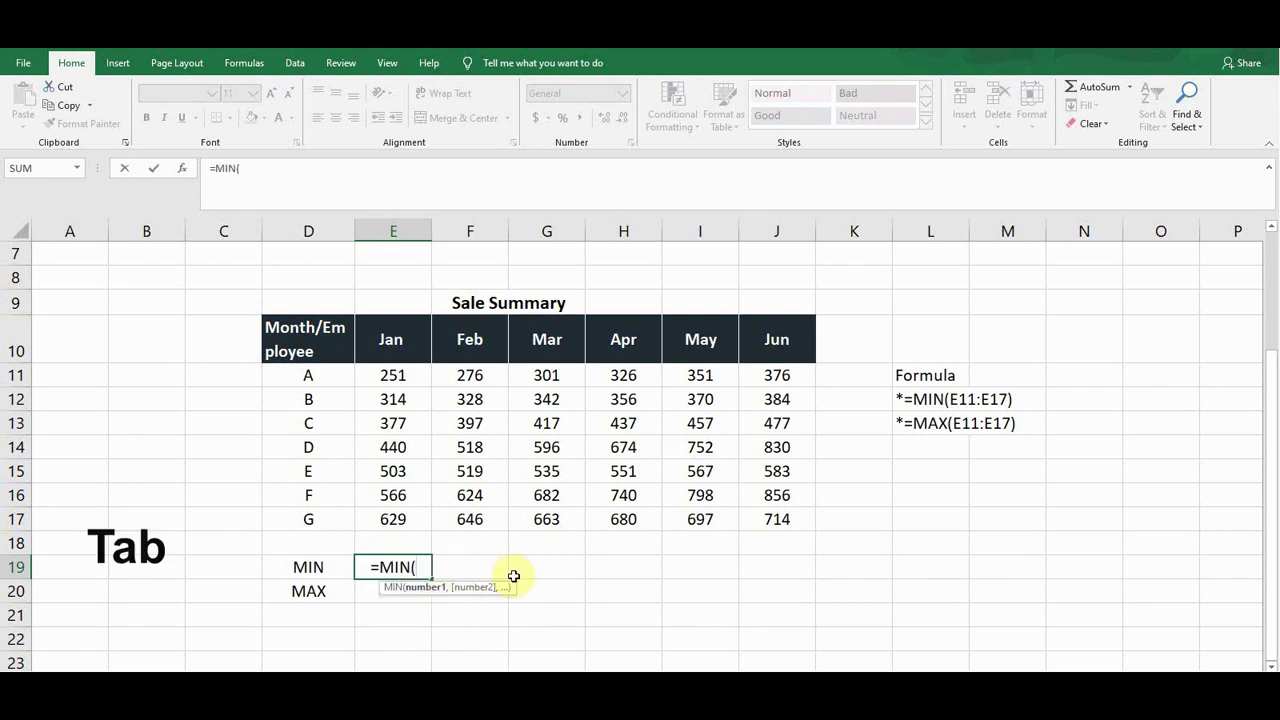
{"action": "left_click", "coordinate": [395, 375]}
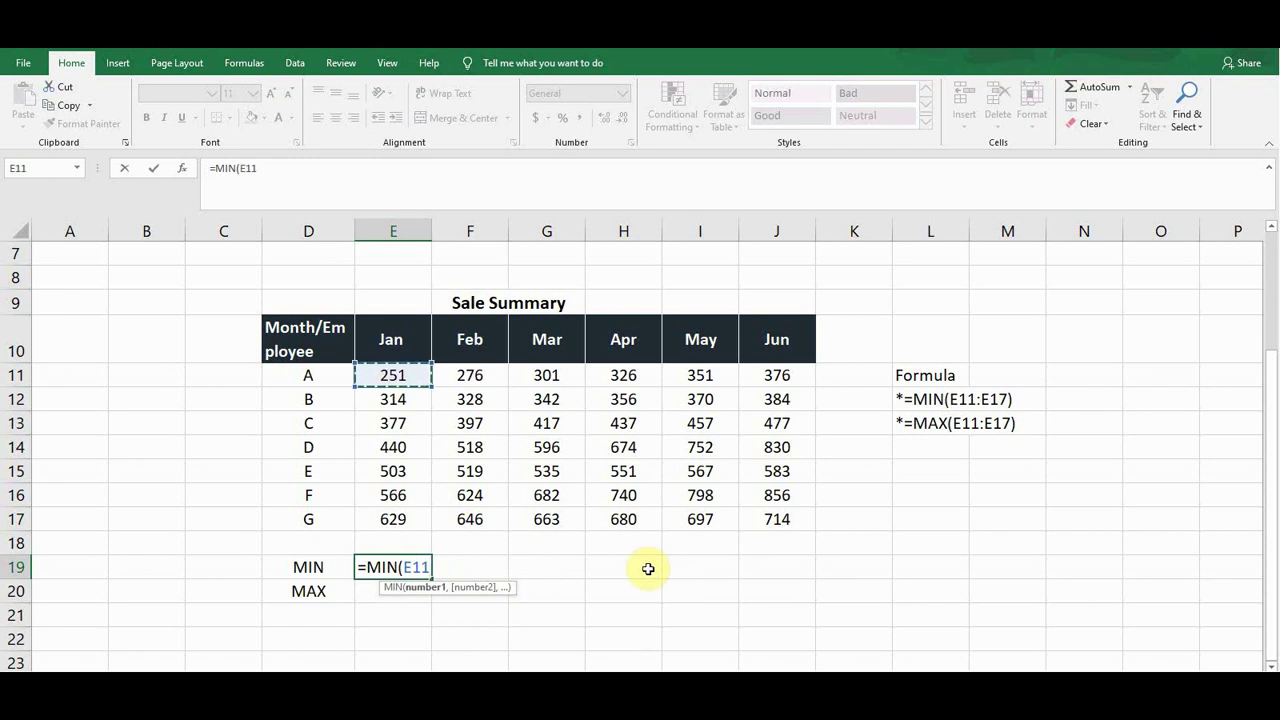
{"action": "type", "text": ":"}
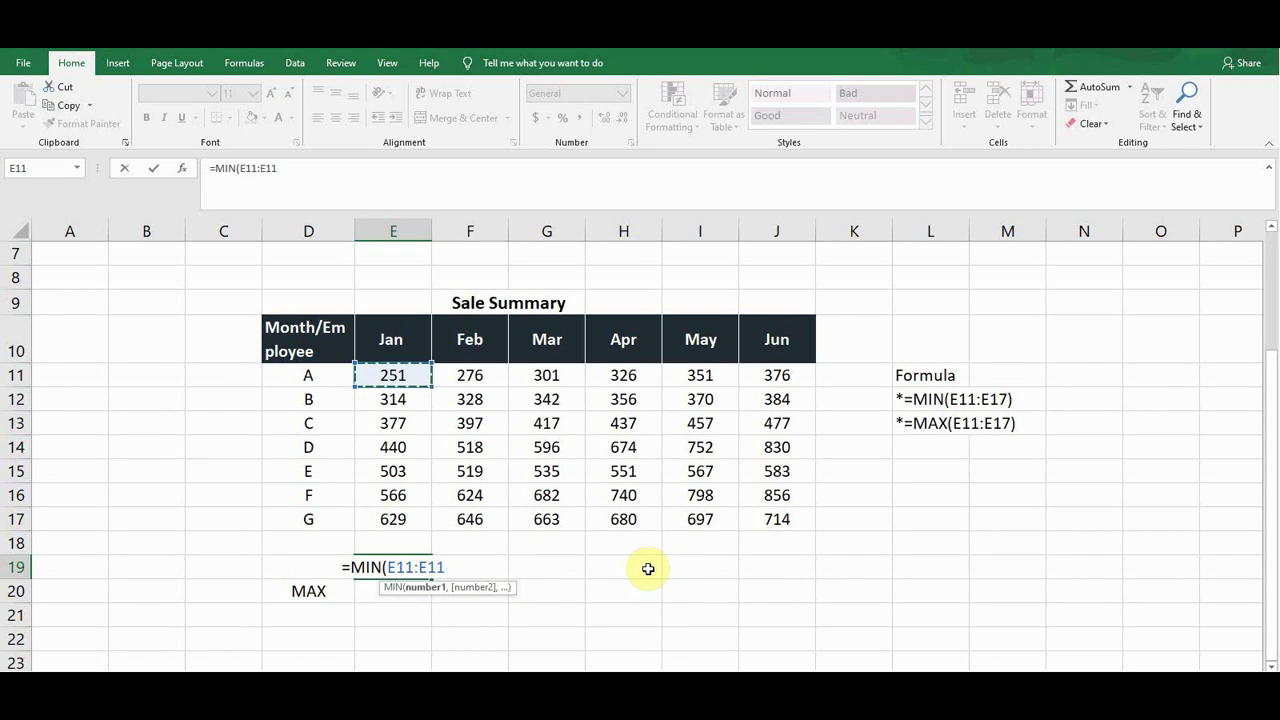
{"action": "key", "text": "BackSpace"}
{"action": "key", "text": "BackSpace"}
{"action": "key", "text": "BackSpace"}
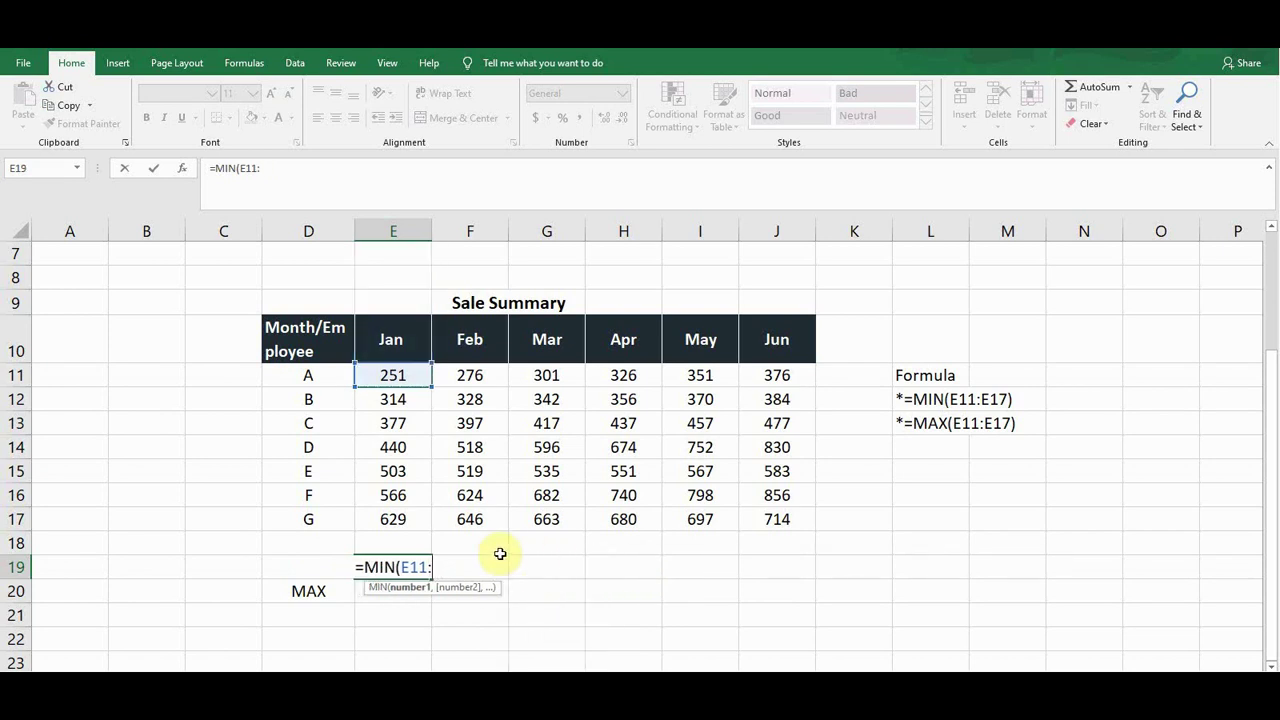
{"action": "left_click", "coordinate": [381, 522]}
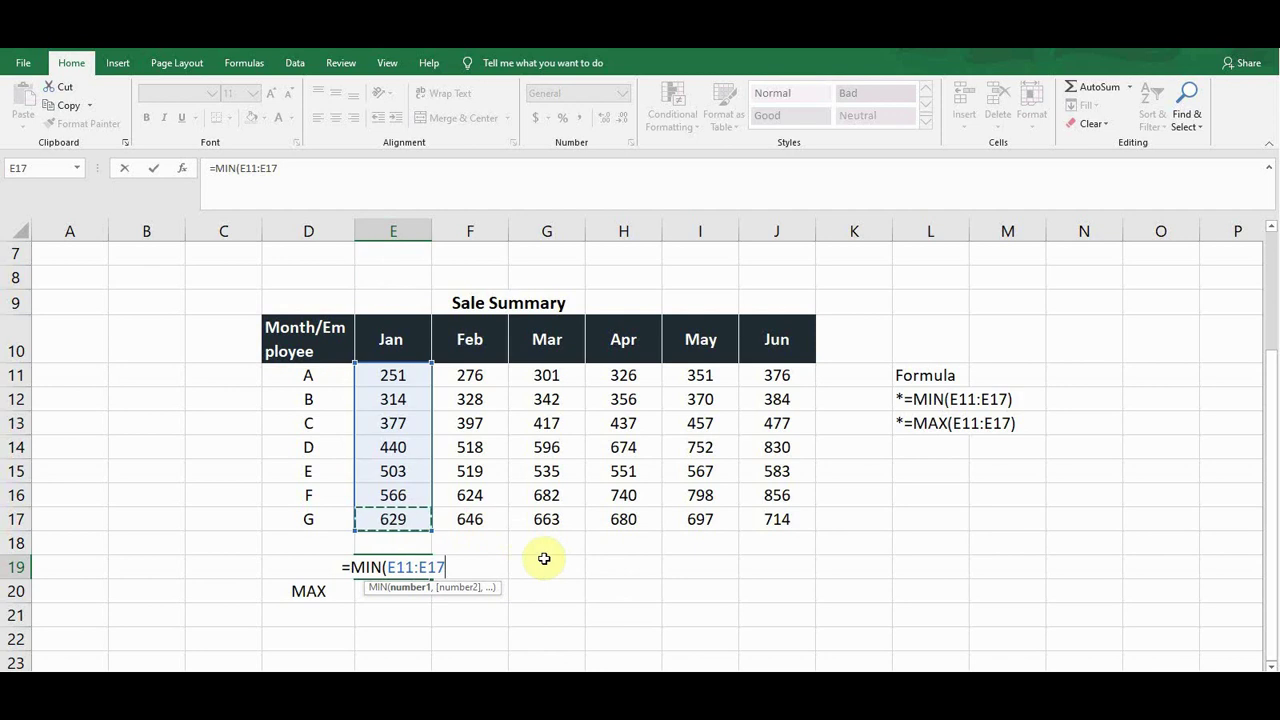
{"action": "type", "text": ")"}
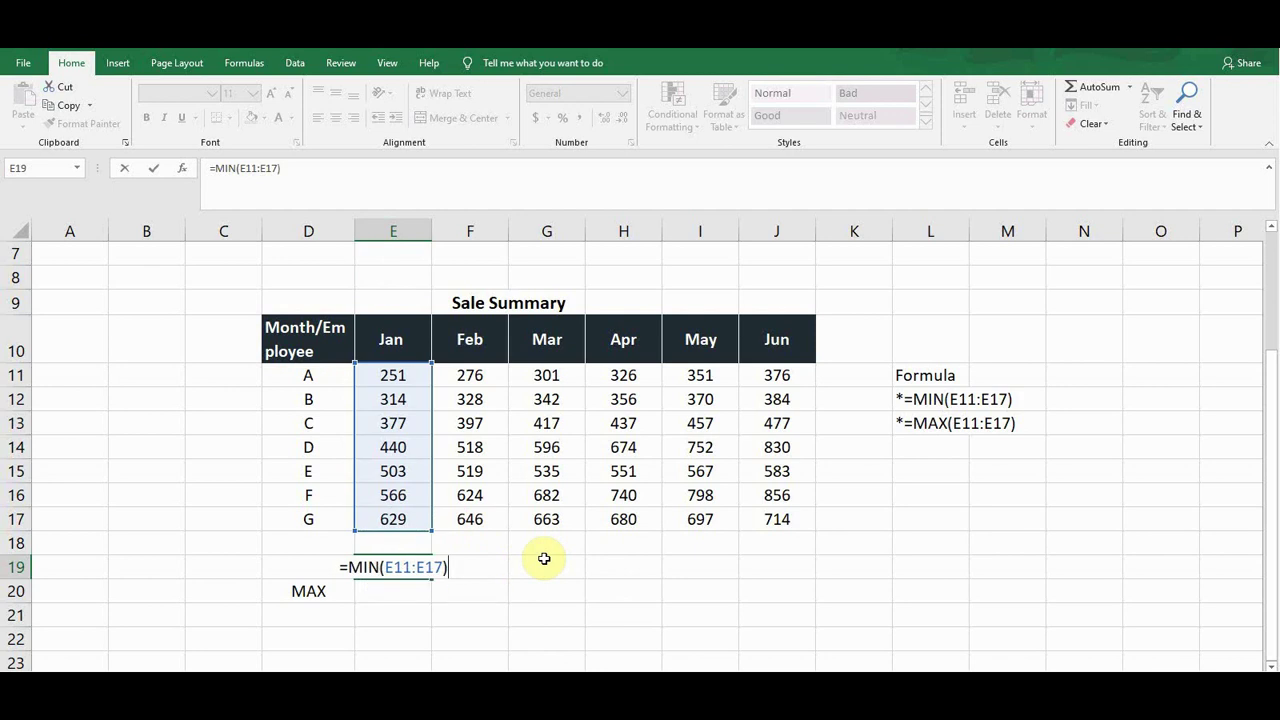
{"action": "key", "text": "Return"}
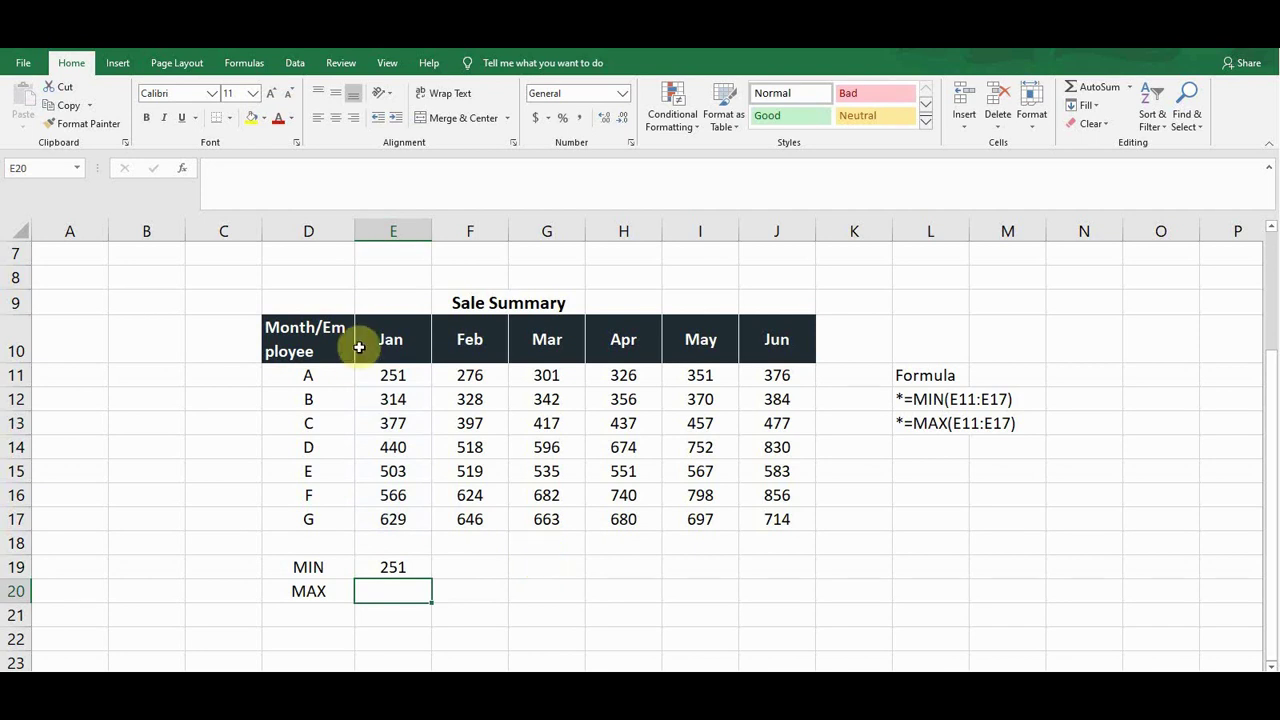
{"action": "left_click", "coordinate": [394, 376]}
{"action": "left_click", "coordinate": [400, 405]}
{"action": "left_click", "coordinate": [393, 447]}
{"action": "left_click", "coordinate": [393, 471]}
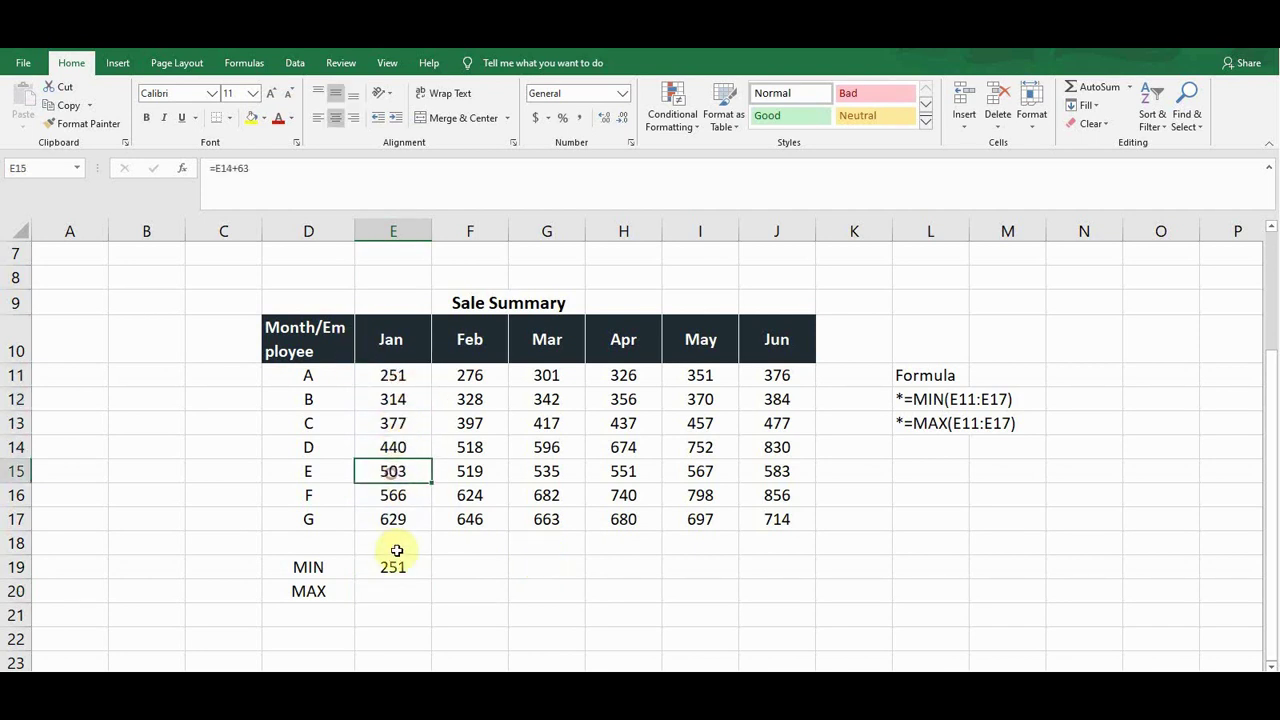
{"action": "left_click", "coordinate": [393, 567]}
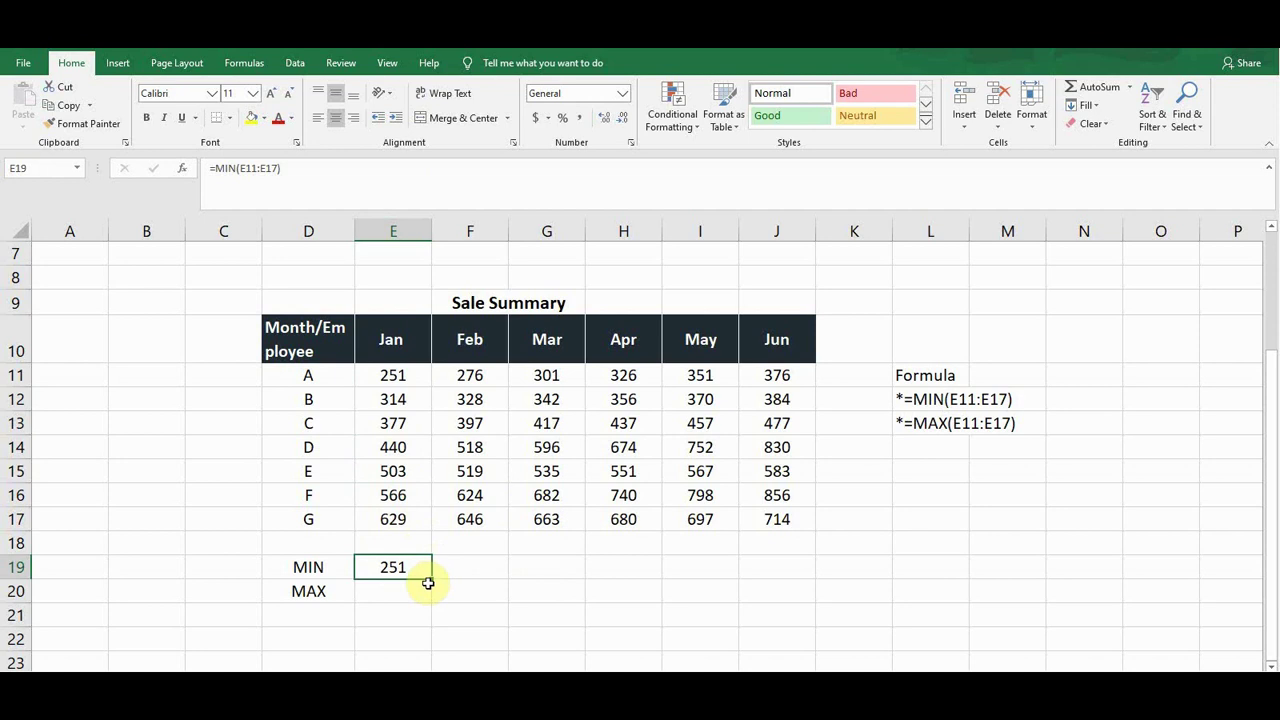
Step: Fill the MIN formula across to J19, giving Feb–Jun minimums 276, 301, 326, 351 and 376
{"action": "left_click_drag", "start_coordinate": [461, 579], "coordinate": [783, 571]}
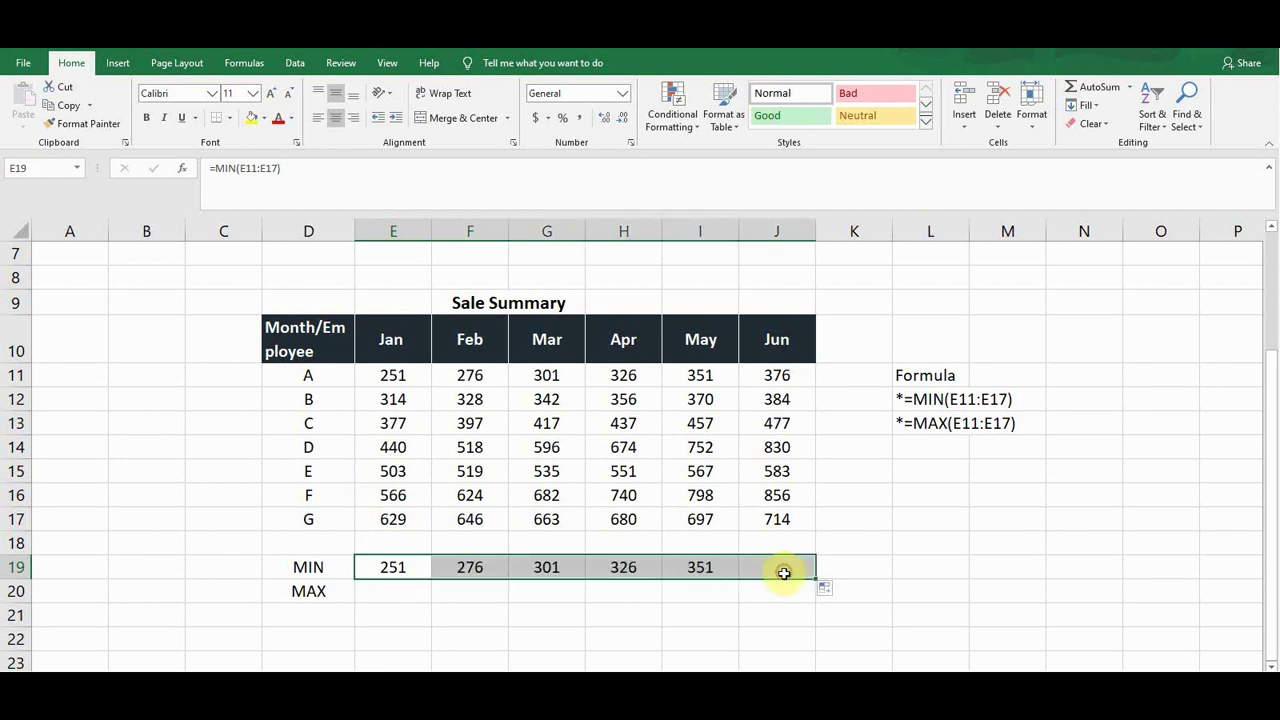
{"action": "left_click", "coordinate": [557, 569]}
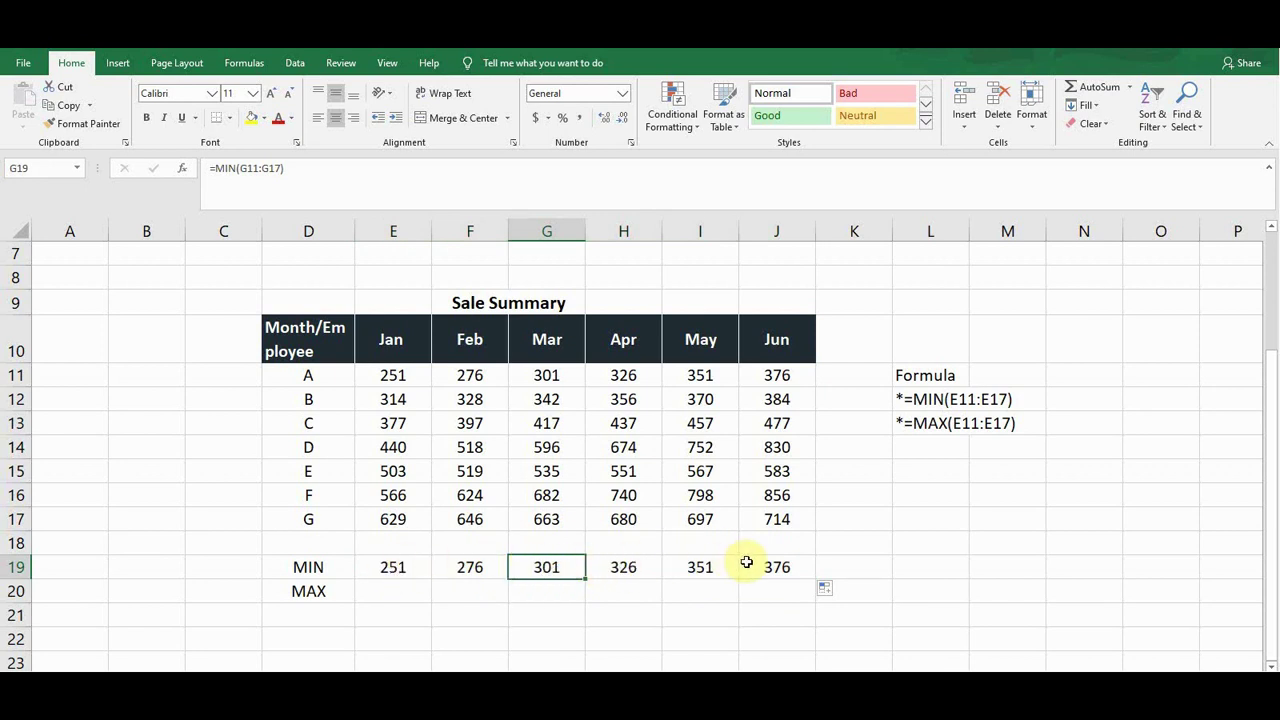
{"action": "left_click", "coordinate": [393, 590]}
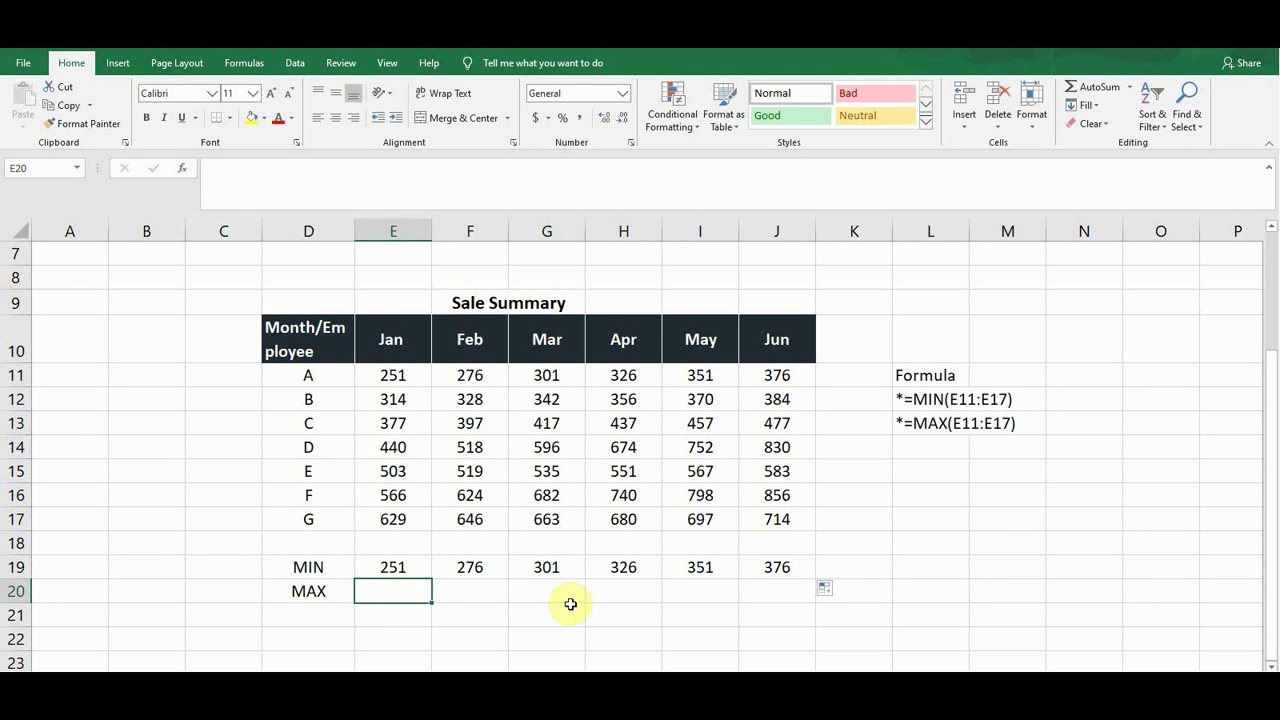
Step: Enter =MAX(E11:E17) in E20 to show January's highest sale, 629
{"action": "type", "text": "=m"}
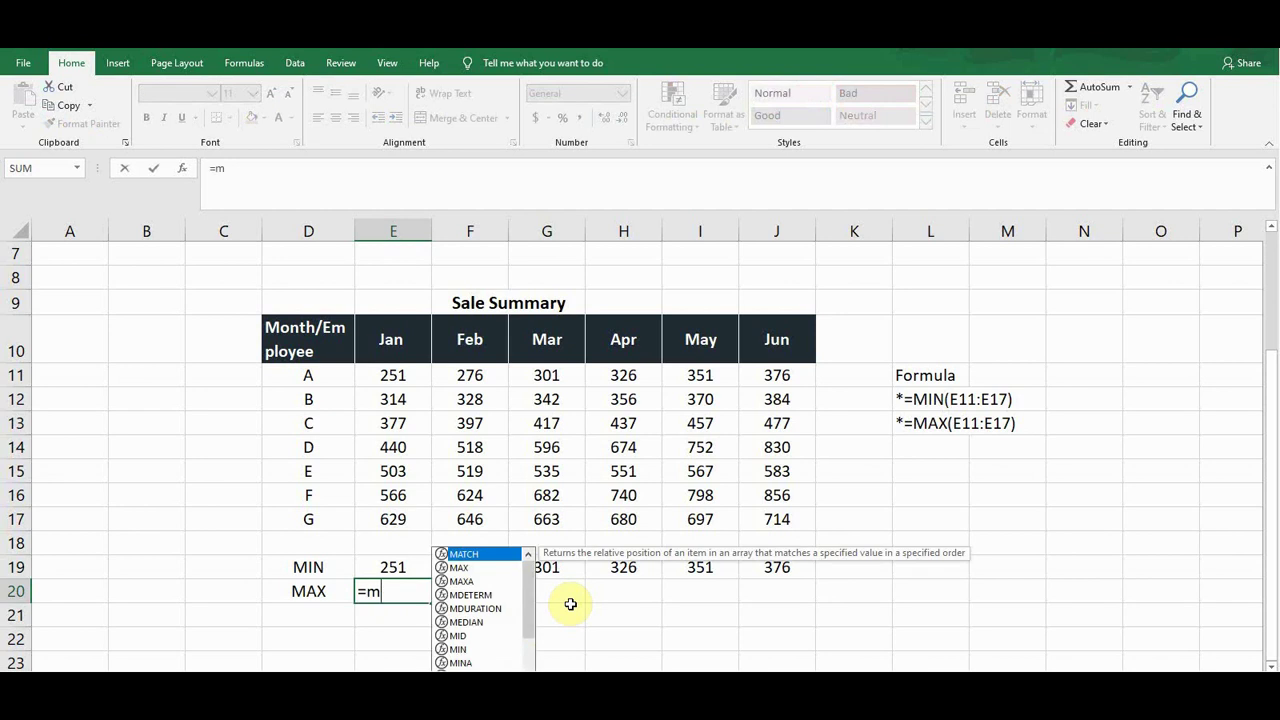
{"action": "type", "text": "ax"}
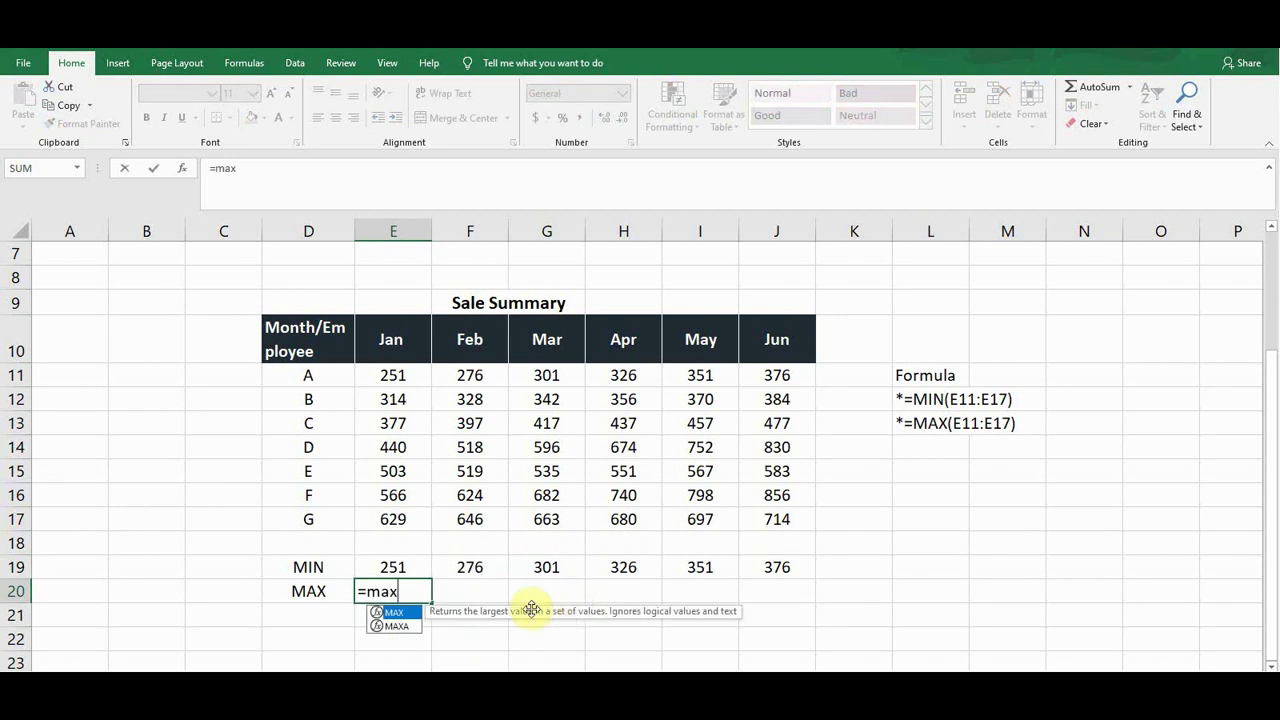
{"action": "double_click", "coordinate": [409, 614]}
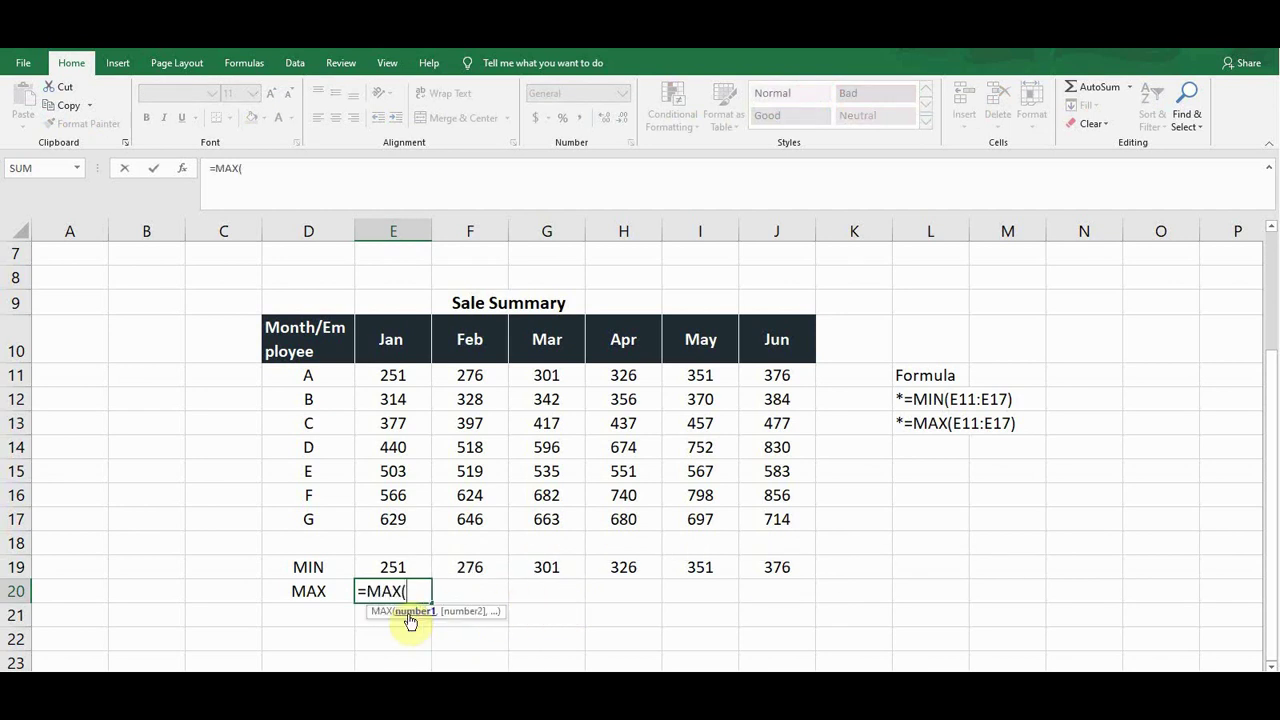
{"action": "left_click", "coordinate": [386, 375]}
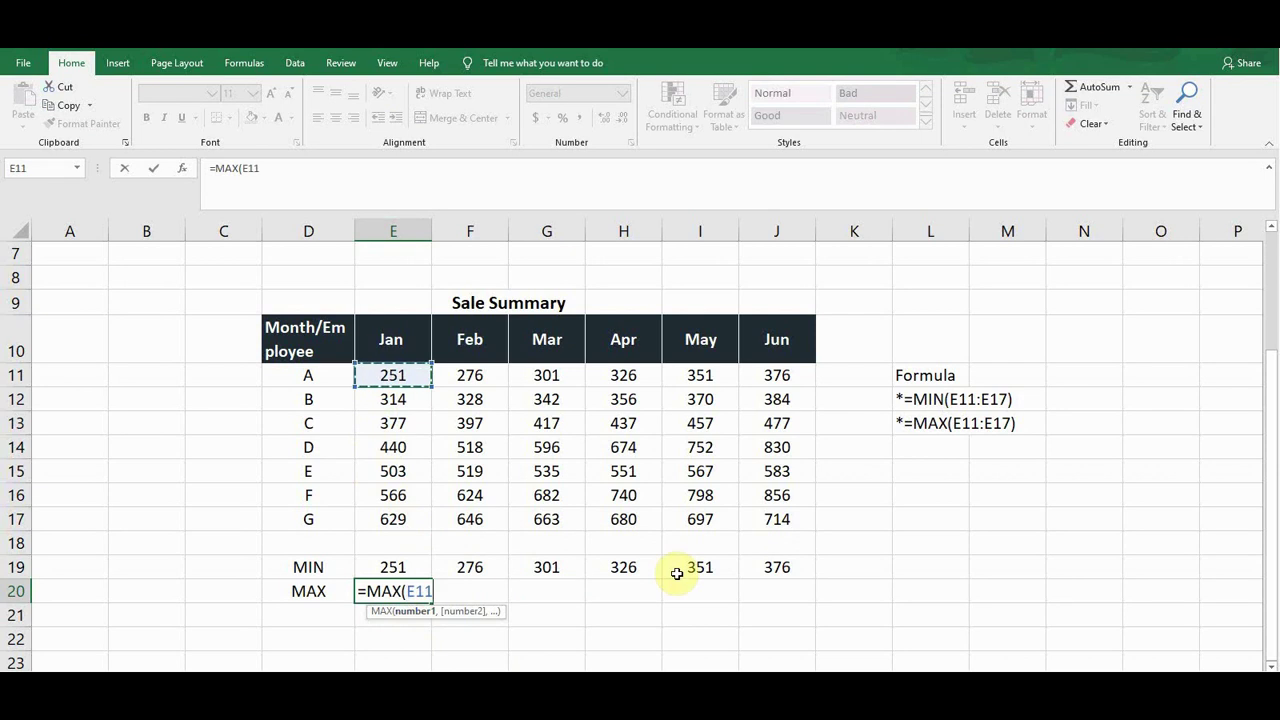
{"action": "type", "text": ":"}
{"action": "key", "text": "BackSpace"}
{"action": "key", "text": "BackSpace"}
{"action": "key", "text": "BackSpace"}
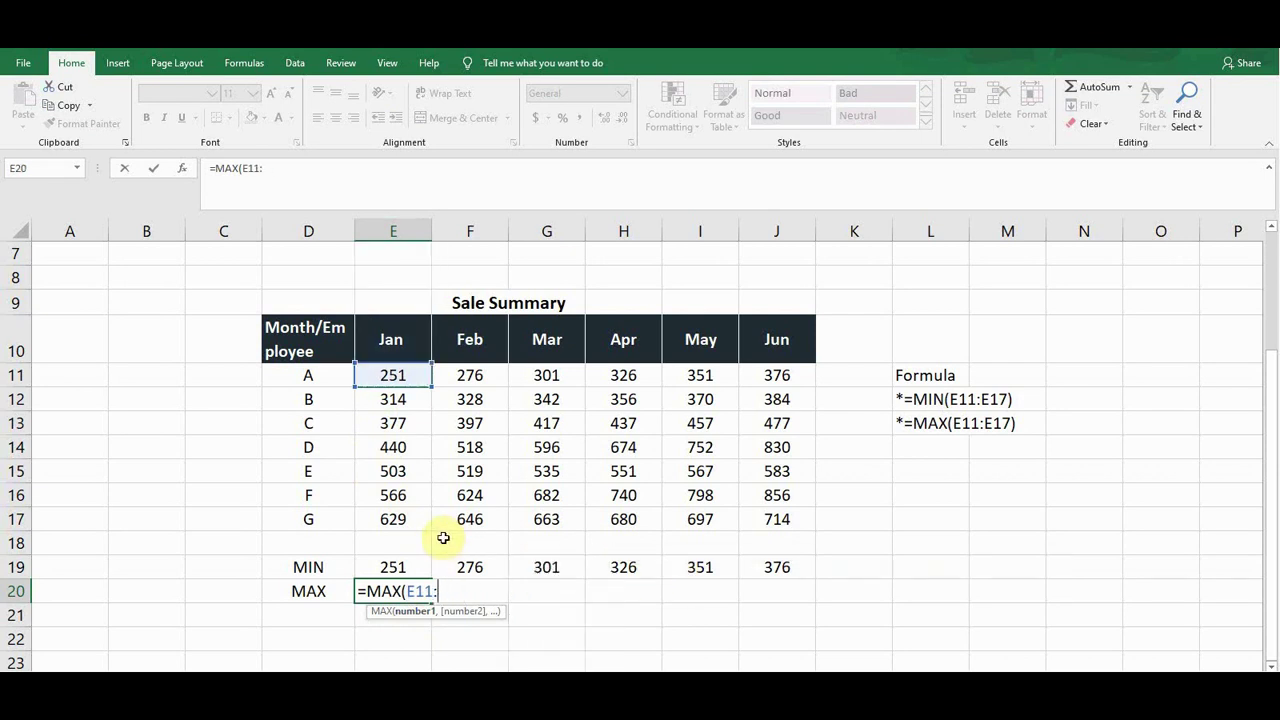
{"action": "left_click", "coordinate": [393, 518]}
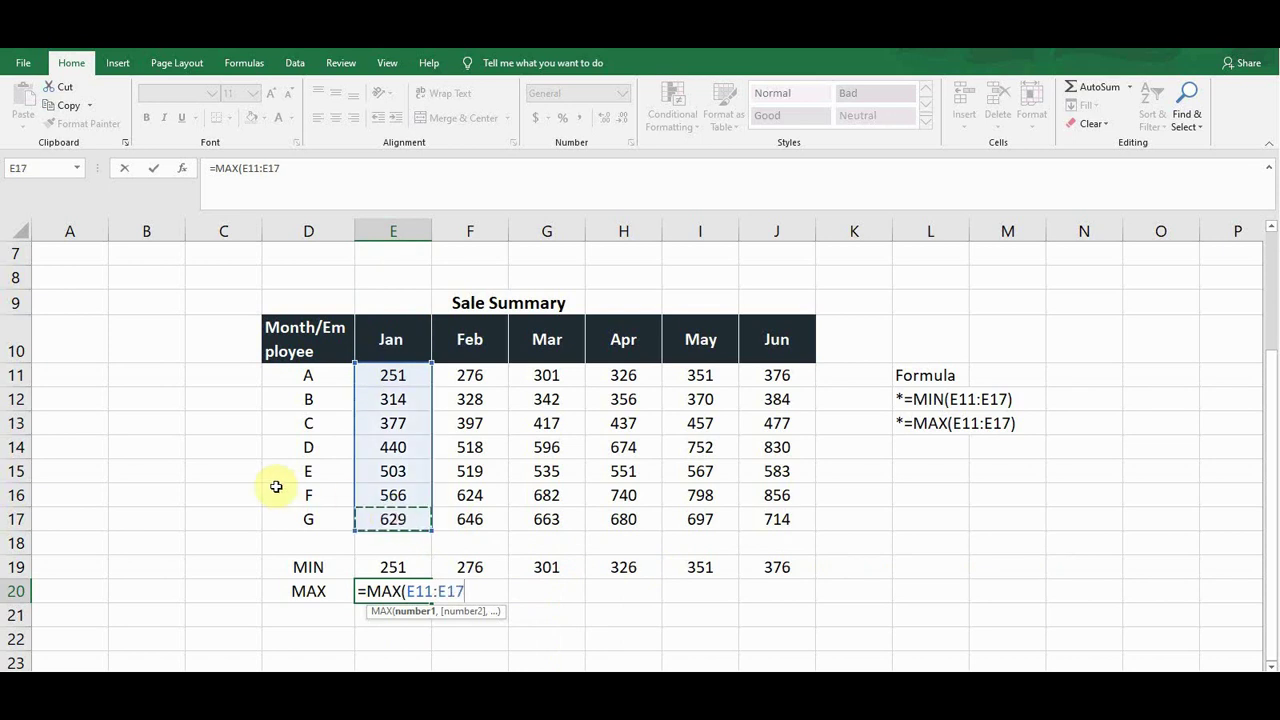
{"action": "type", "text": ")"}
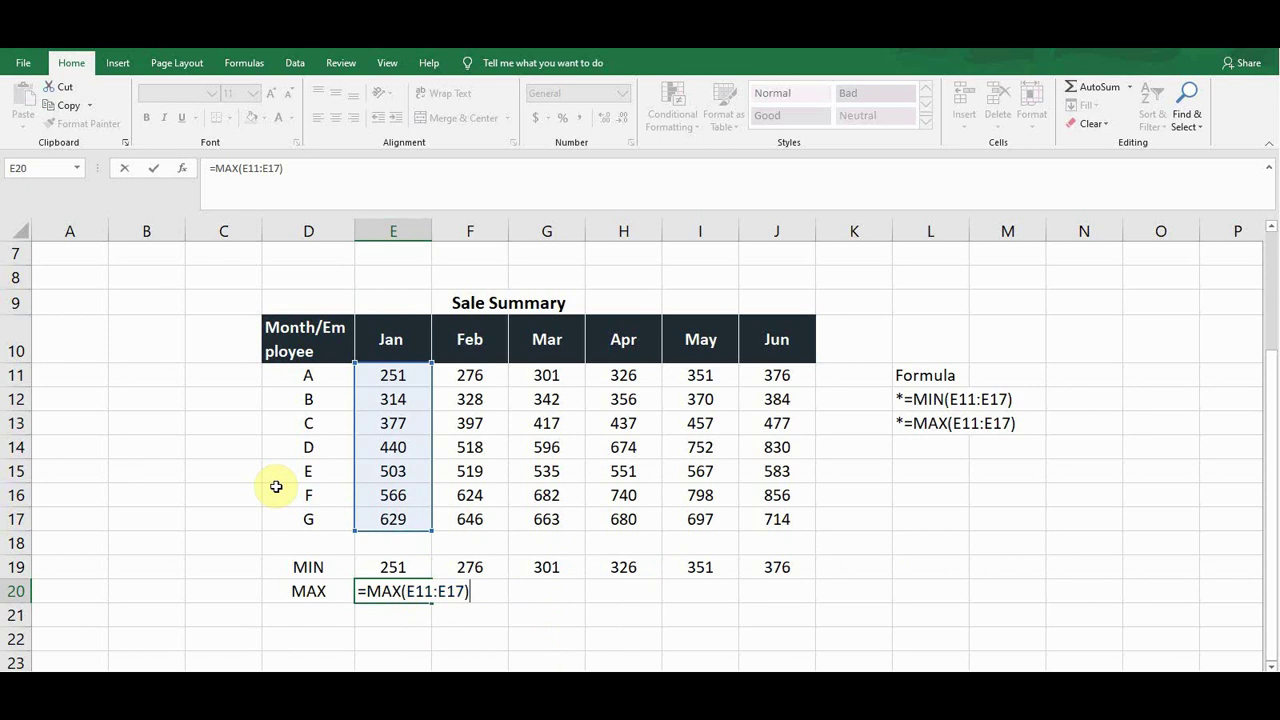
{"action": "key", "text": "Return"}
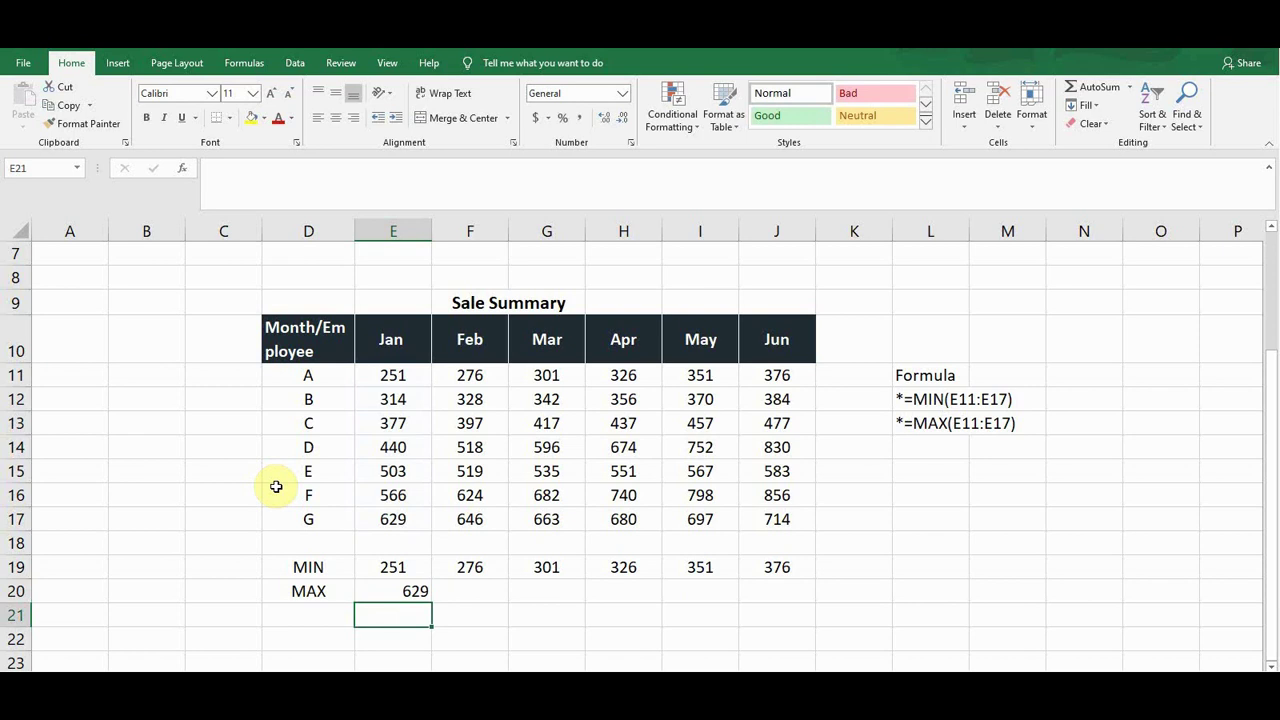
{"action": "key", "text": "Up"}
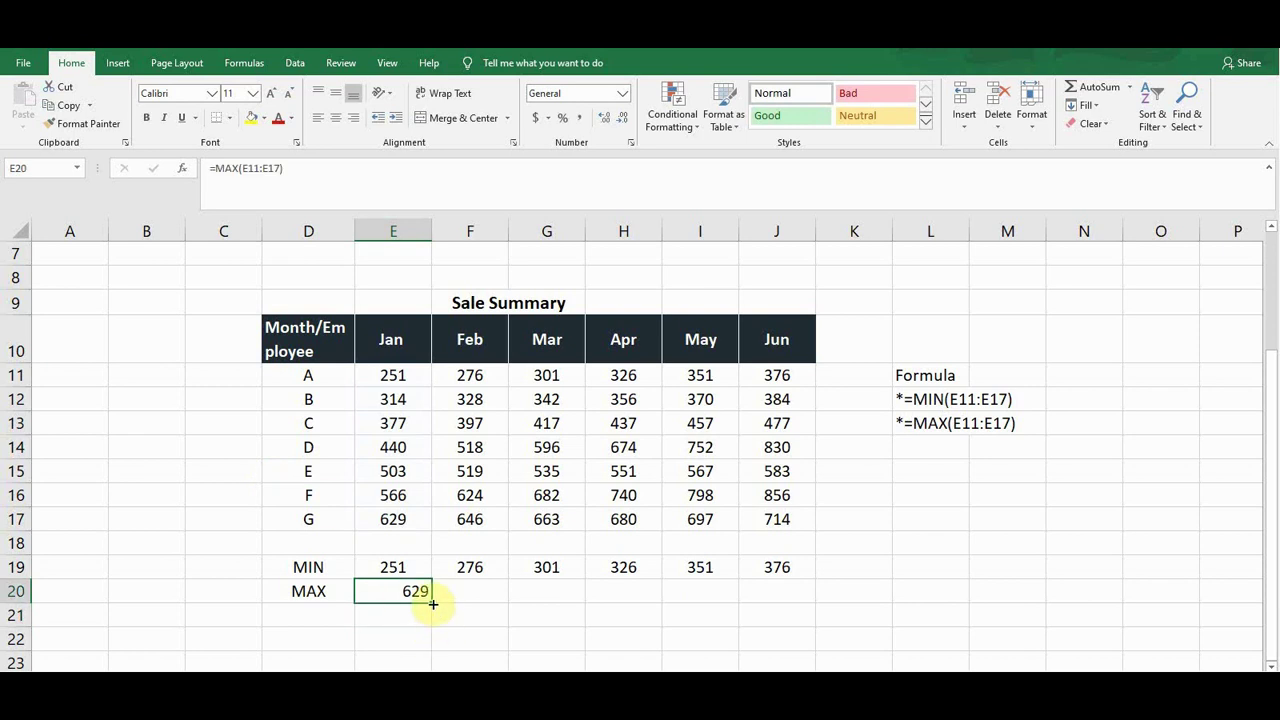
Step: Fill the MAX formula across to J20, giving Feb–Jun maximums 646, 682, 740, 798 and 856
{"action": "left_click_drag", "start_coordinate": [432, 602], "coordinate": [808, 599]}
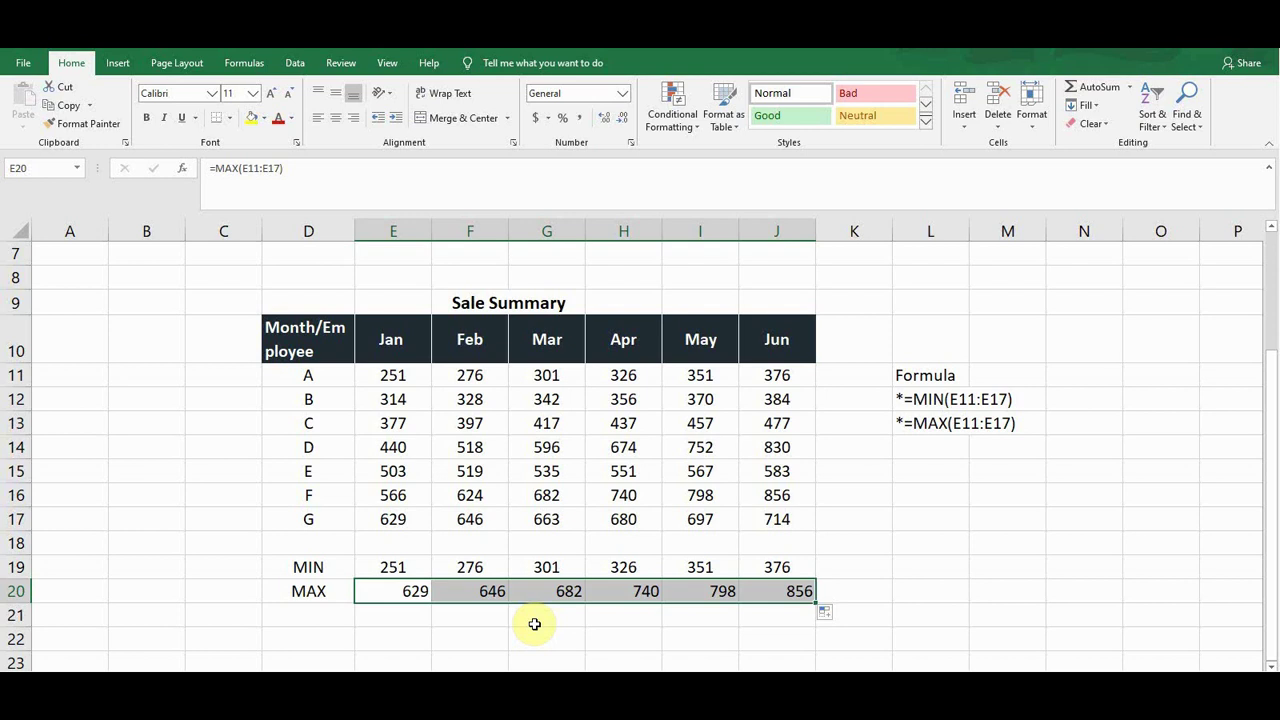
{"action": "left_click", "coordinate": [391, 566]}
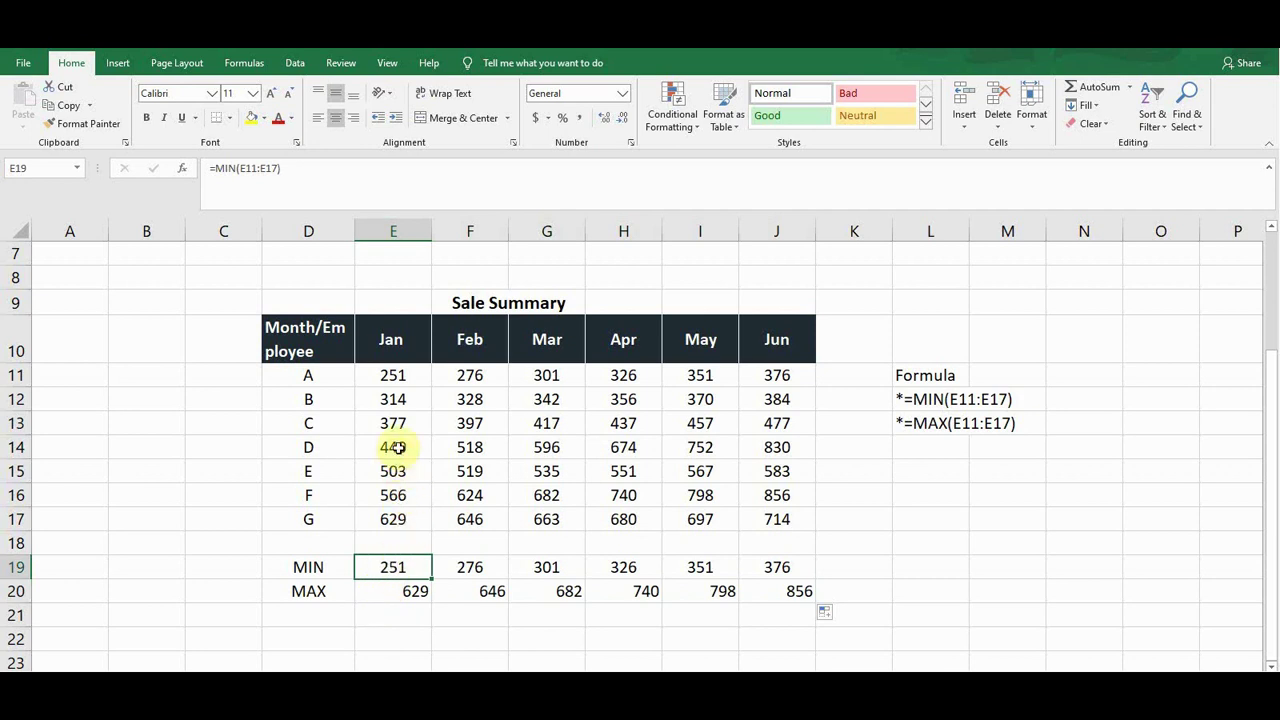
Step: Check the formulas in E12 and E14, then delete the MIN and MAX results in E19:J20
{"action": "left_click", "coordinate": [397, 398]}
{"action": "left_click", "coordinate": [405, 443]}
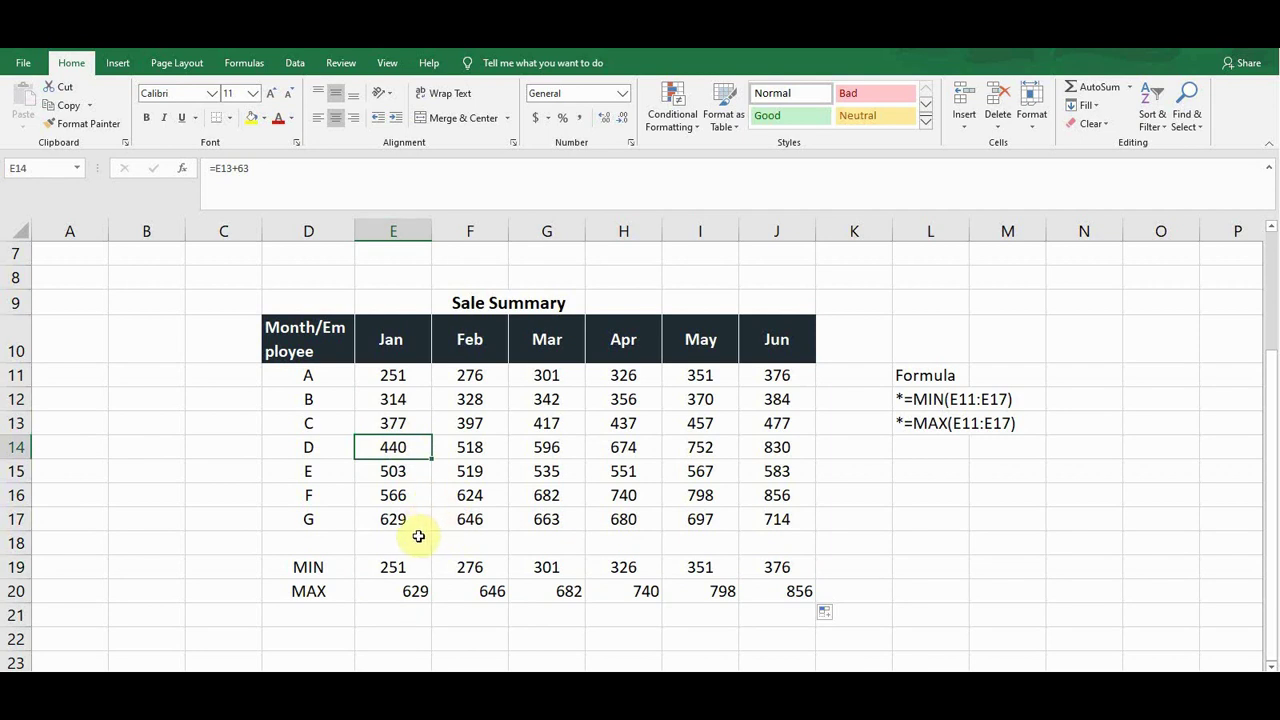
{"action": "left_click_drag", "start_coordinate": [378, 566], "coordinate": [737, 589]}
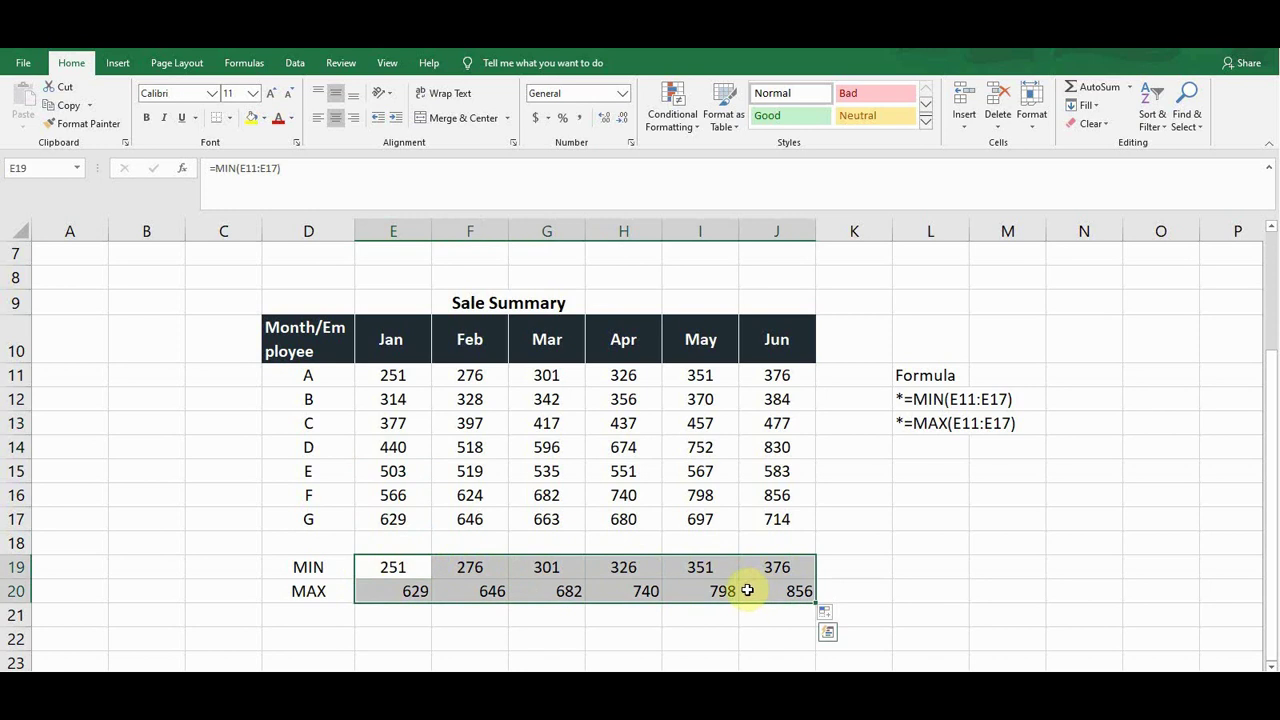
{"action": "key", "text": "Delete"}
{"action": "left_click", "coordinate": [395, 538]}
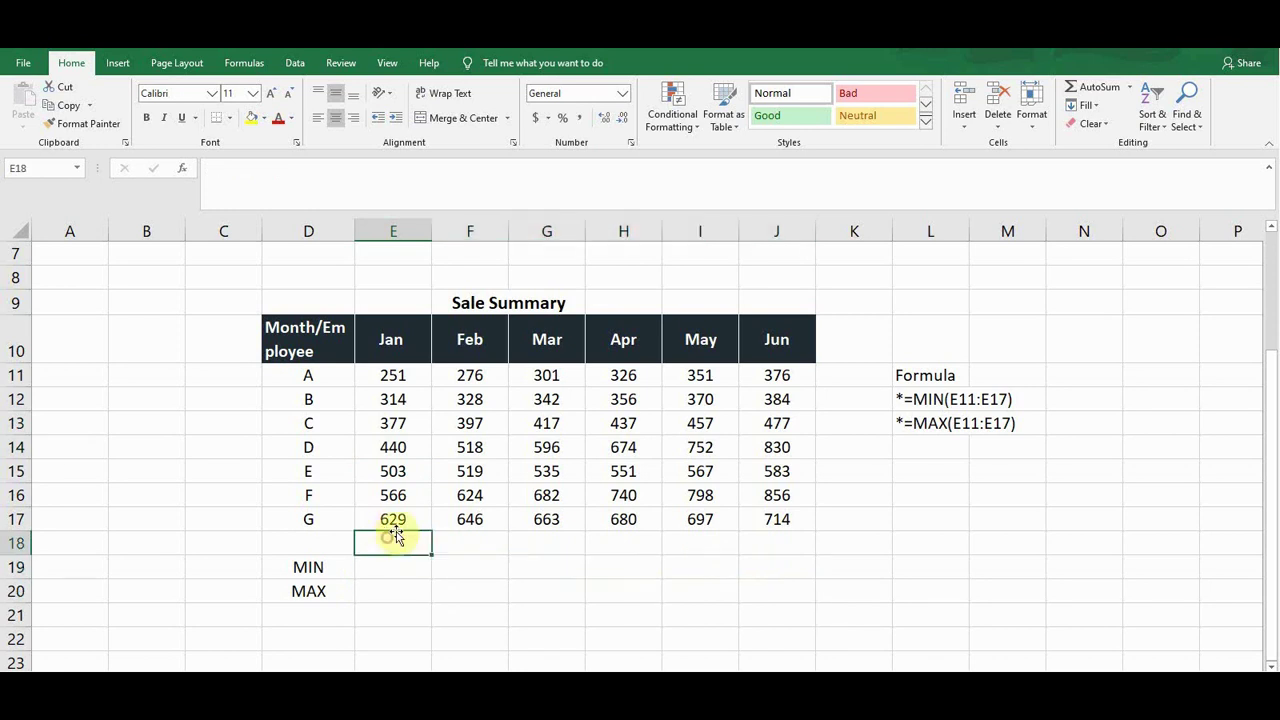
{"action": "left_click_drag", "start_coordinate": [382, 370], "coordinate": [749, 509]}
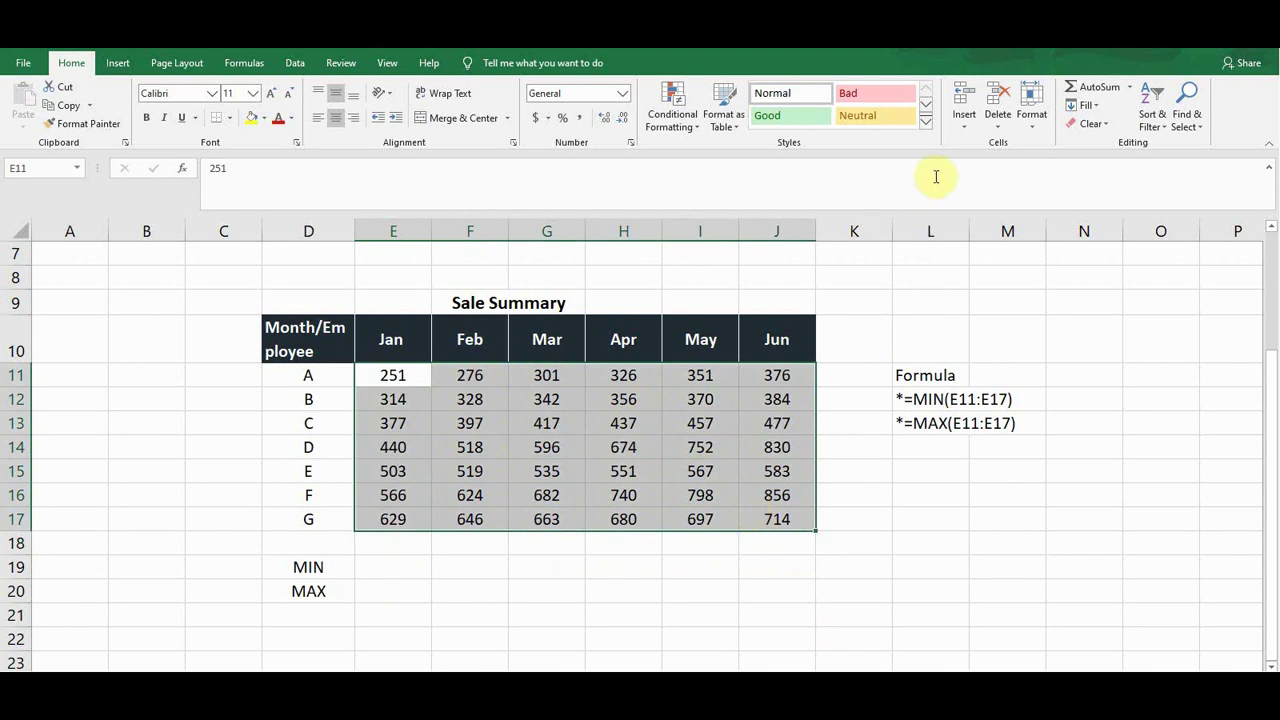
{"action": "left_click", "coordinate": [1133, 92]}
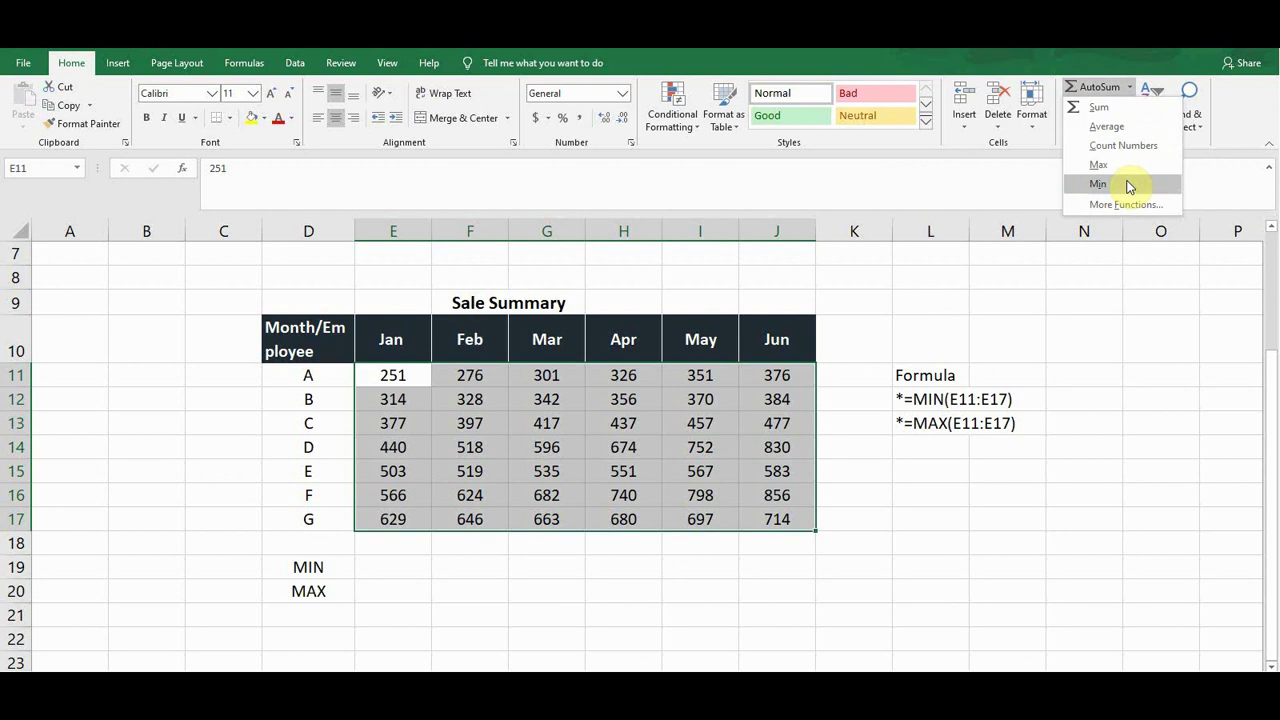
{"action": "left_click", "coordinate": [1128, 186]}
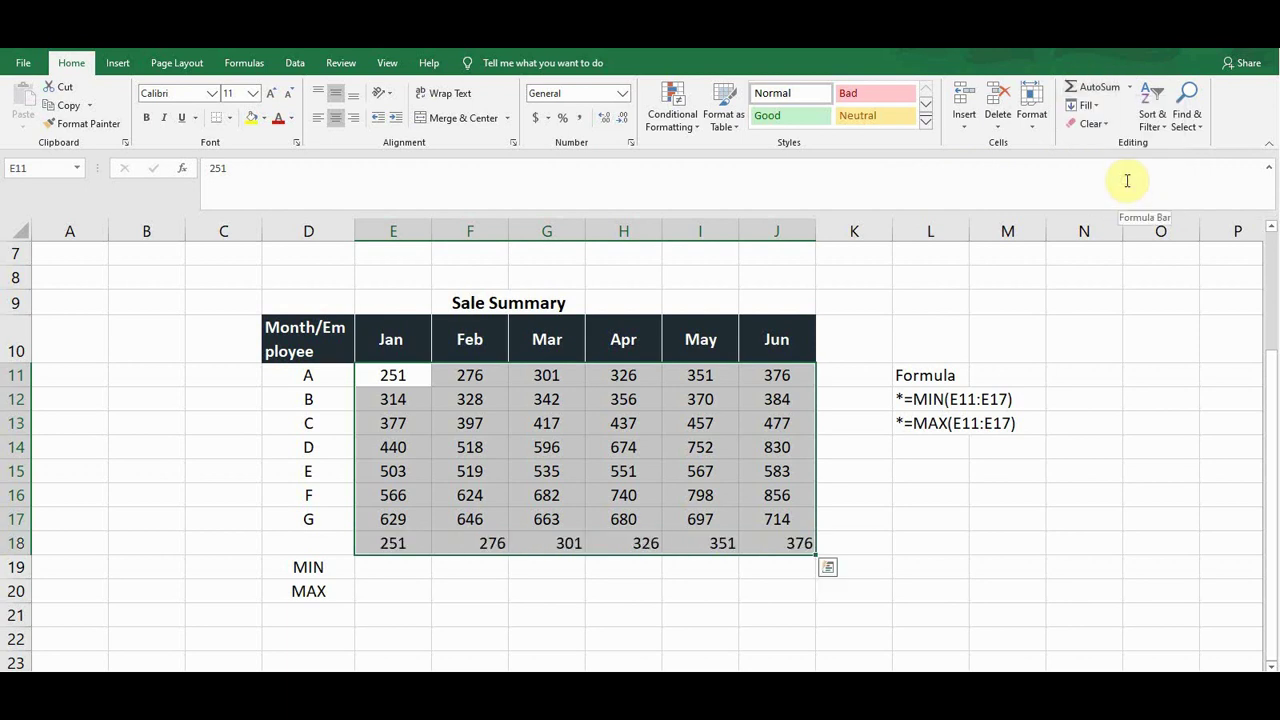
{"action": "left_click", "coordinate": [394, 541]}
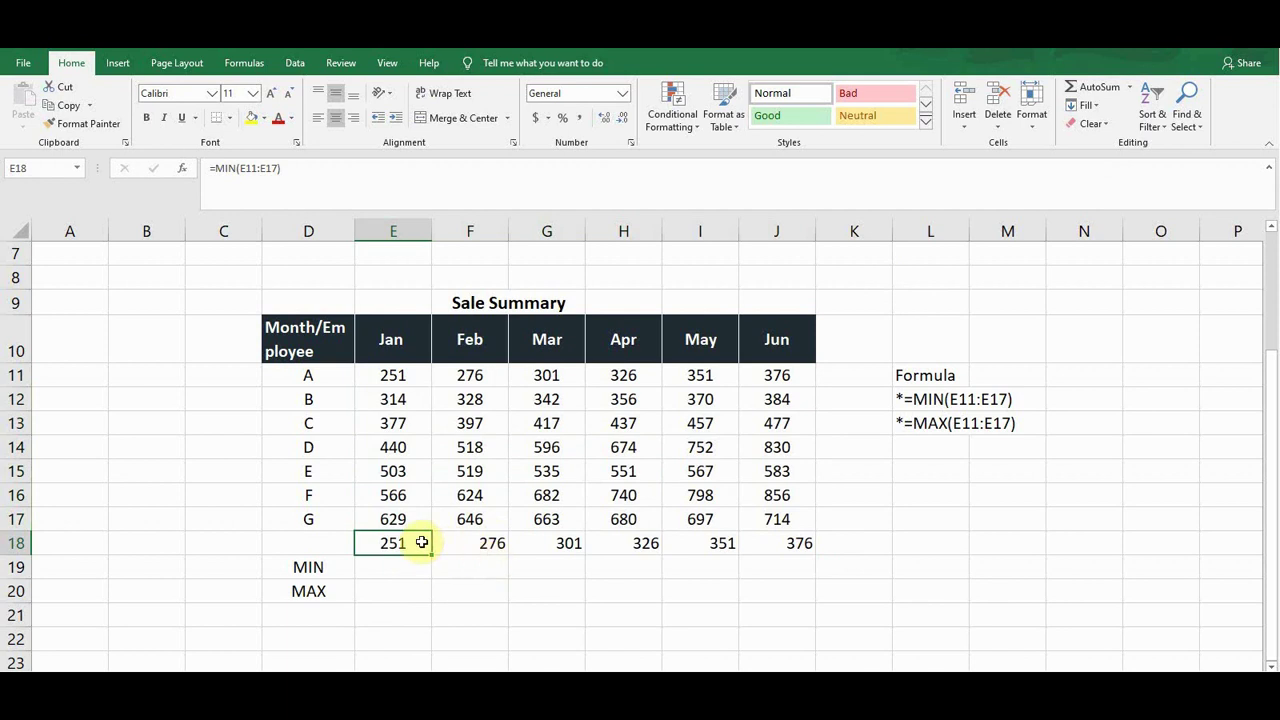
{"action": "left_click", "coordinate": [491, 542]}
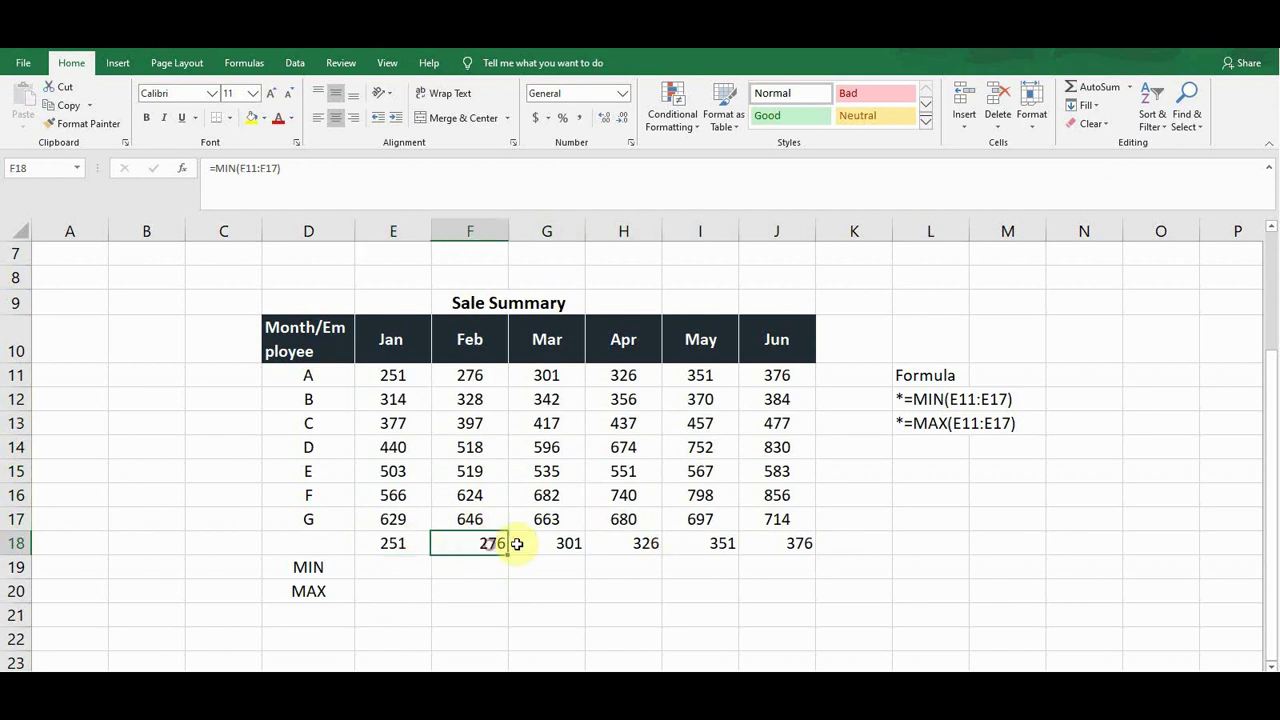
{"action": "left_click", "coordinate": [551, 543]}
{"action": "left_click", "coordinate": [617, 541]}
{"action": "left_click", "coordinate": [688, 541]}
{"action": "left_click", "coordinate": [767, 541]}
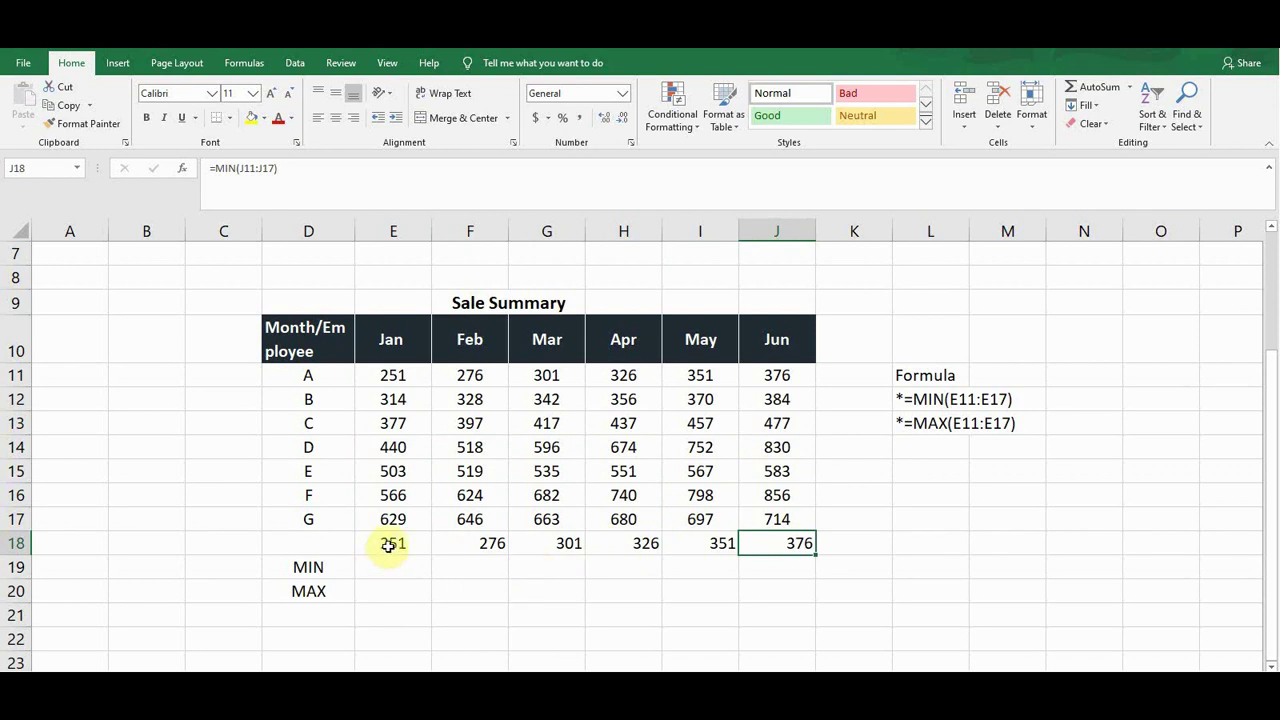
{"action": "left_click_drag", "start_coordinate": [388, 543], "coordinate": [754, 543]}
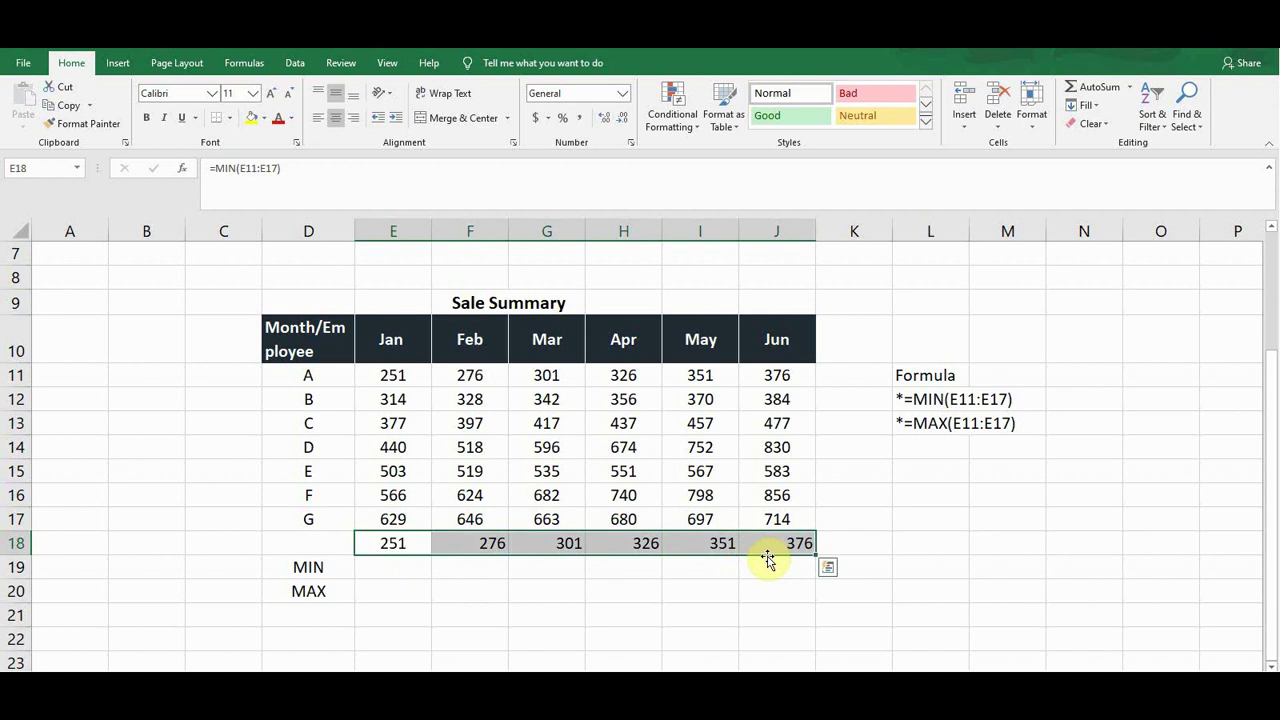
{"action": "key", "text": "Delete"}
{"action": "left_click", "coordinate": [407, 549]}
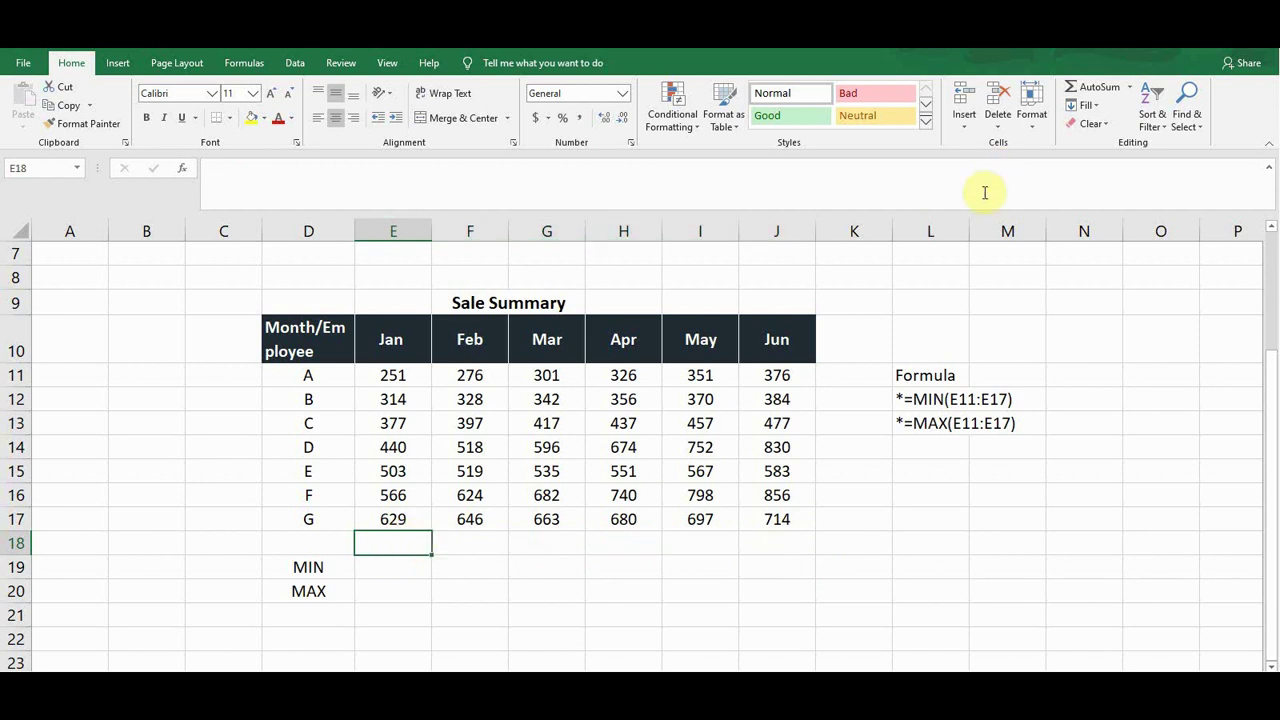
{"action": "left_click_drag", "start_coordinate": [389, 372], "coordinate": [771, 523]}
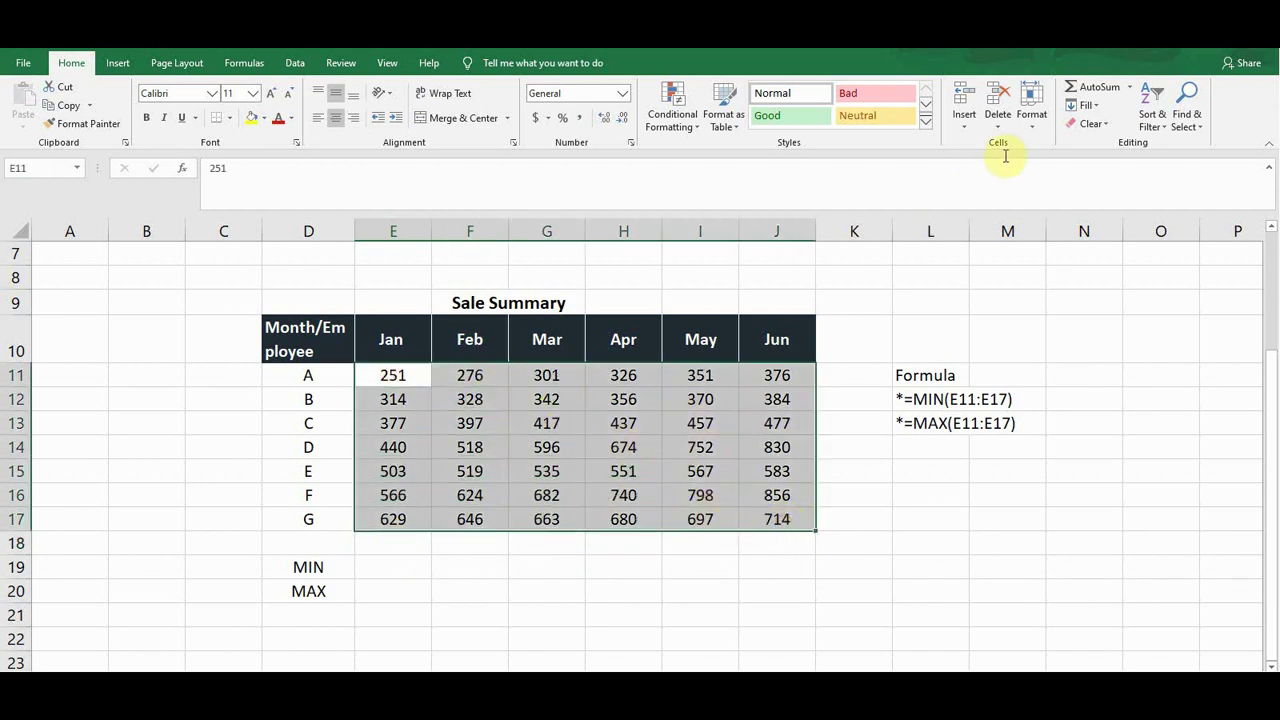
{"action": "left_click", "coordinate": [1133, 89]}
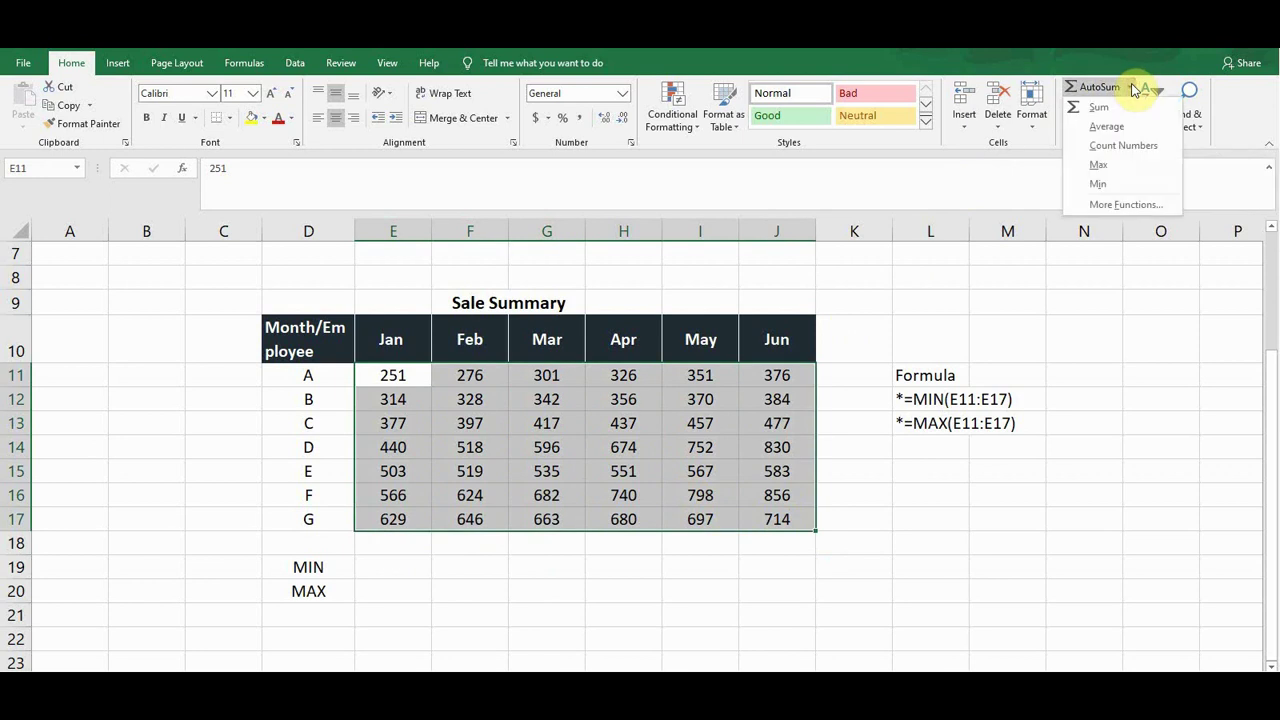
{"action": "left_click", "coordinate": [1115, 168]}
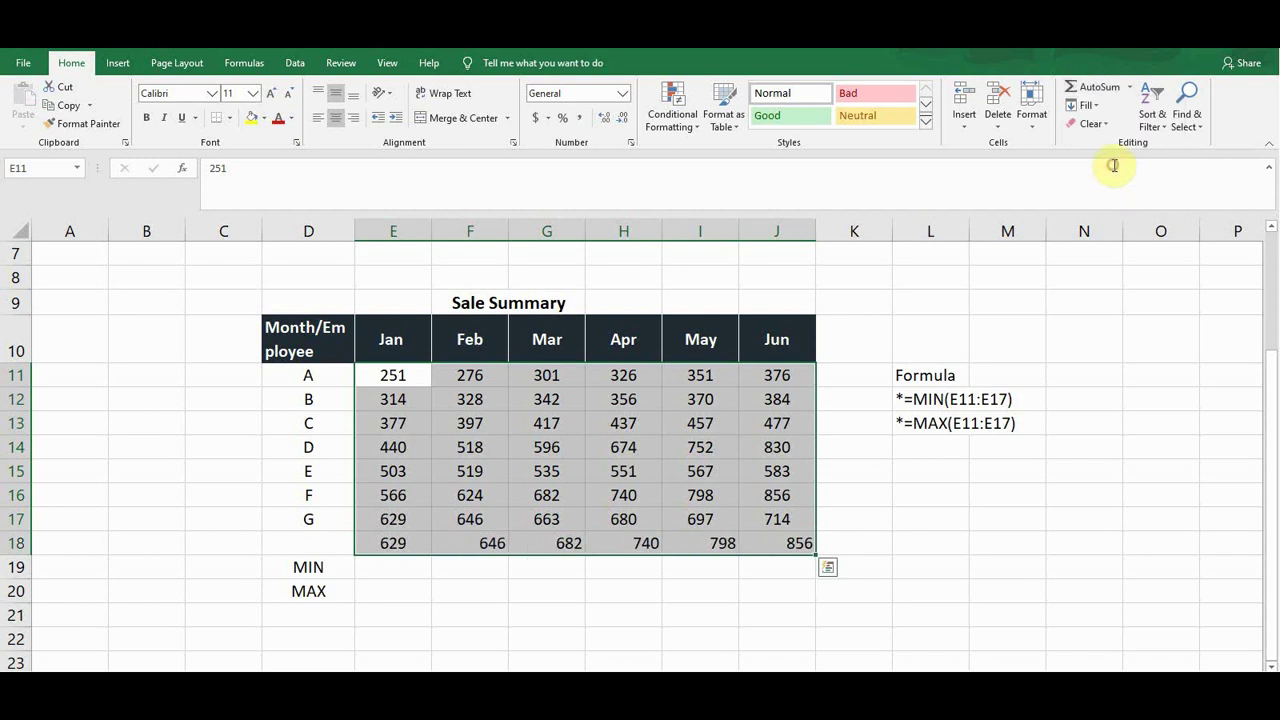
{"action": "left_click", "coordinate": [389, 548]}
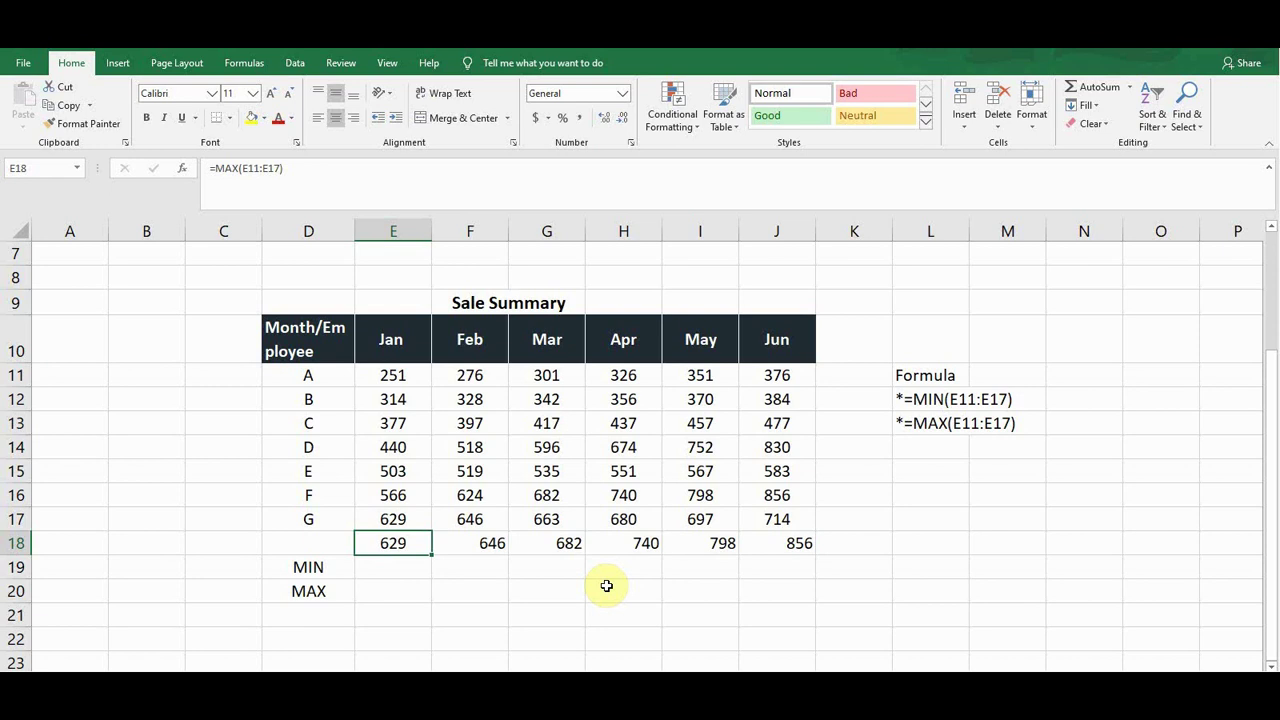
{"action": "left_click_drag", "start_coordinate": [407, 543], "coordinate": [766, 543]}
{"action": "key", "text": "Delete"}
Step: Look over the written =MIN and =MAX formula notes beside the table, then return to the title lines at the top
{"action": "left_click", "coordinate": [383, 571]}
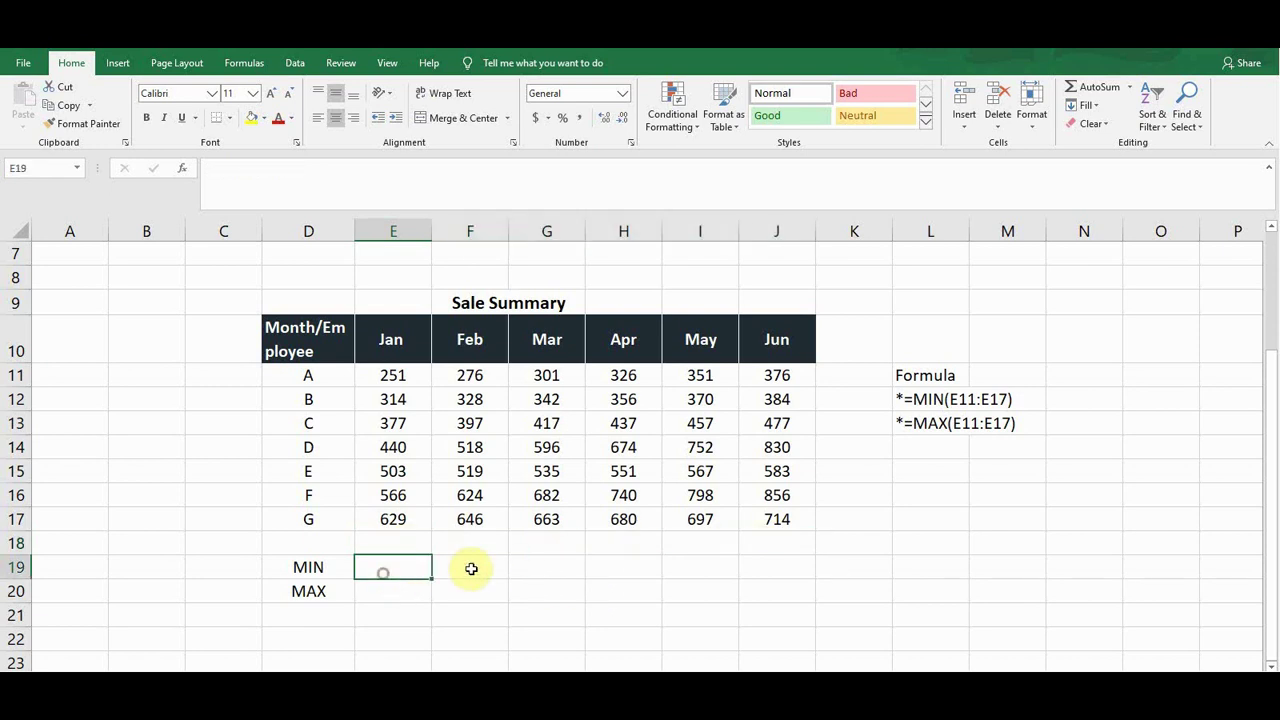
{"action": "left_click", "coordinate": [900, 401]}
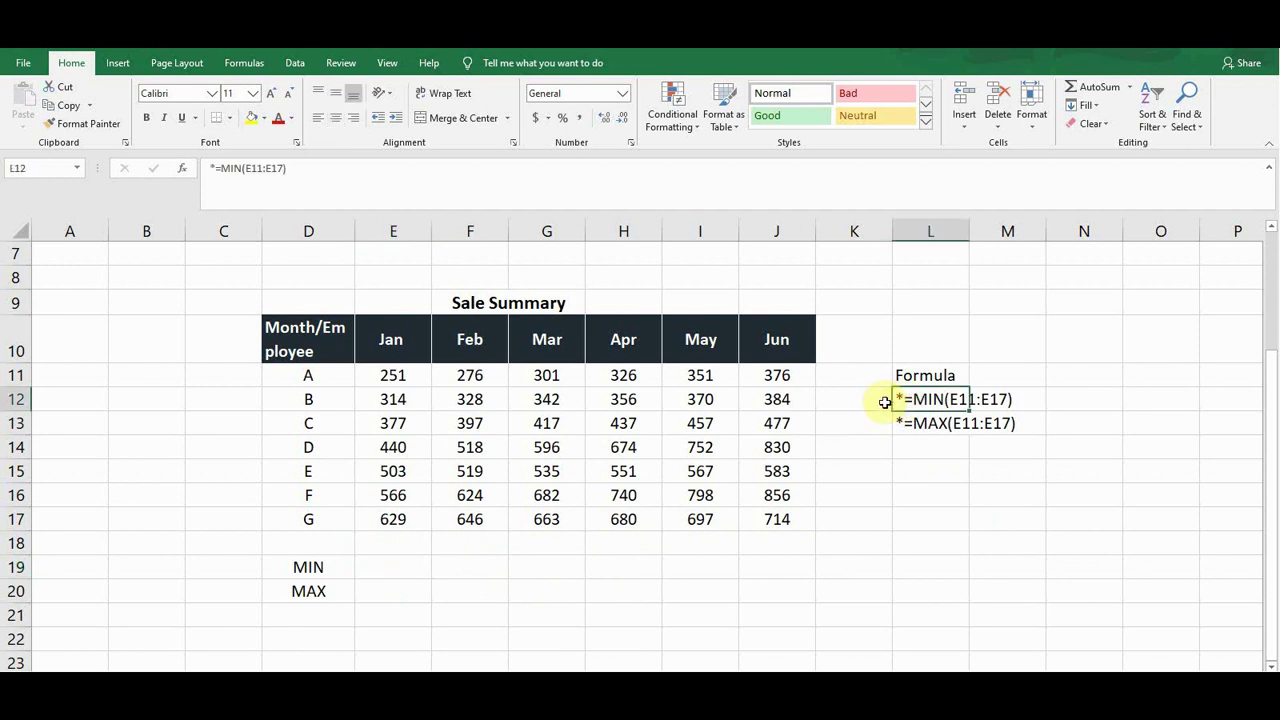
{"action": "left_click", "coordinate": [866, 399]}
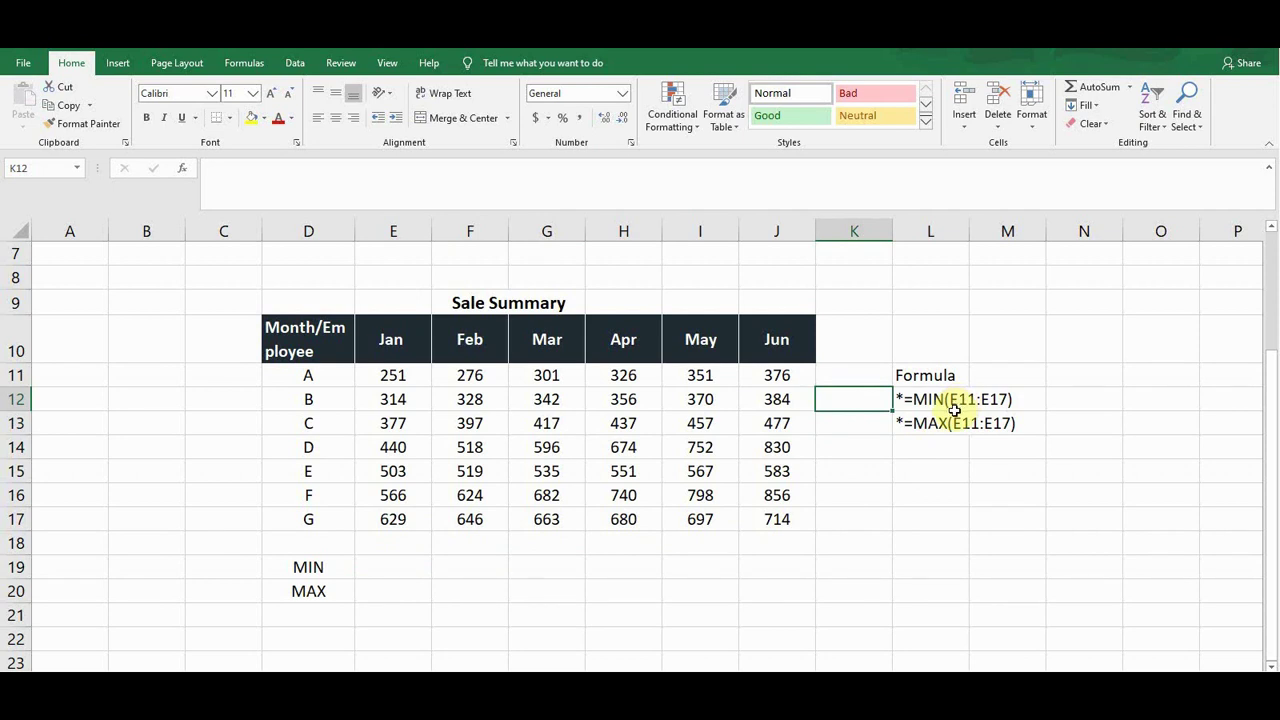
{"action": "left_click", "coordinate": [858, 421]}
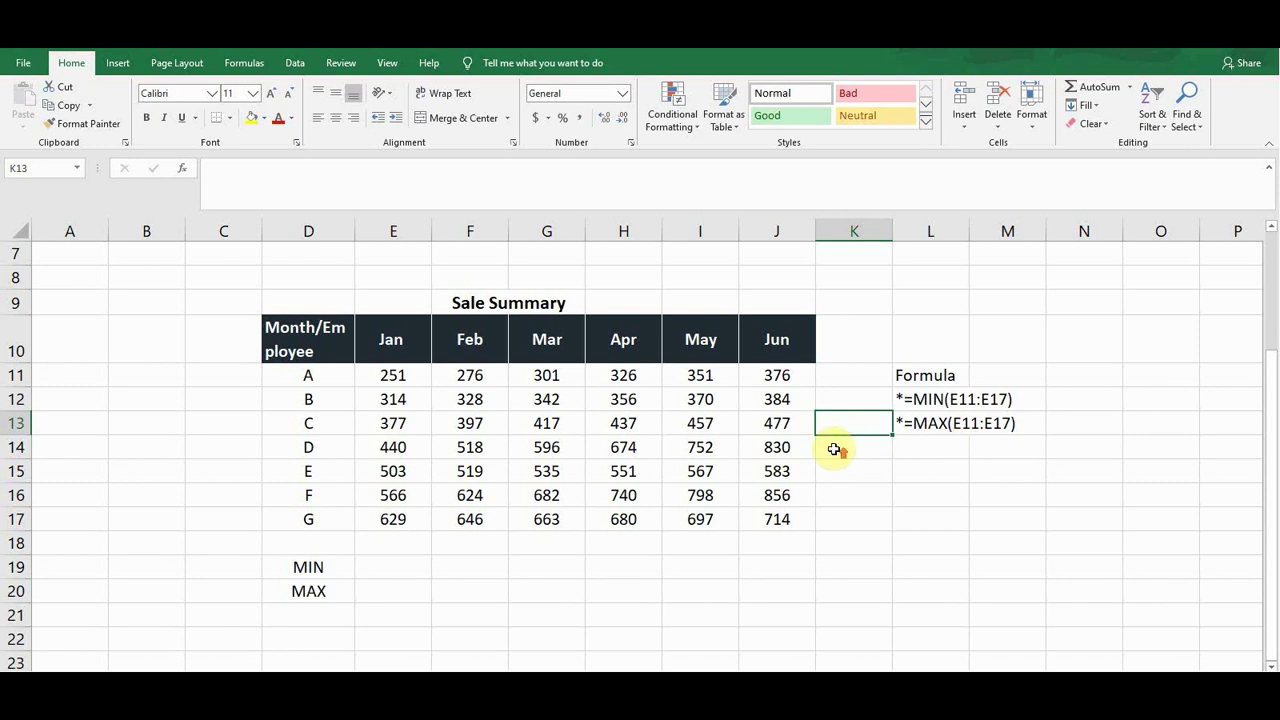
{"action": "scroll", "coordinate": [834, 449], "scroll_direction": "up", "scroll_amount": 2}
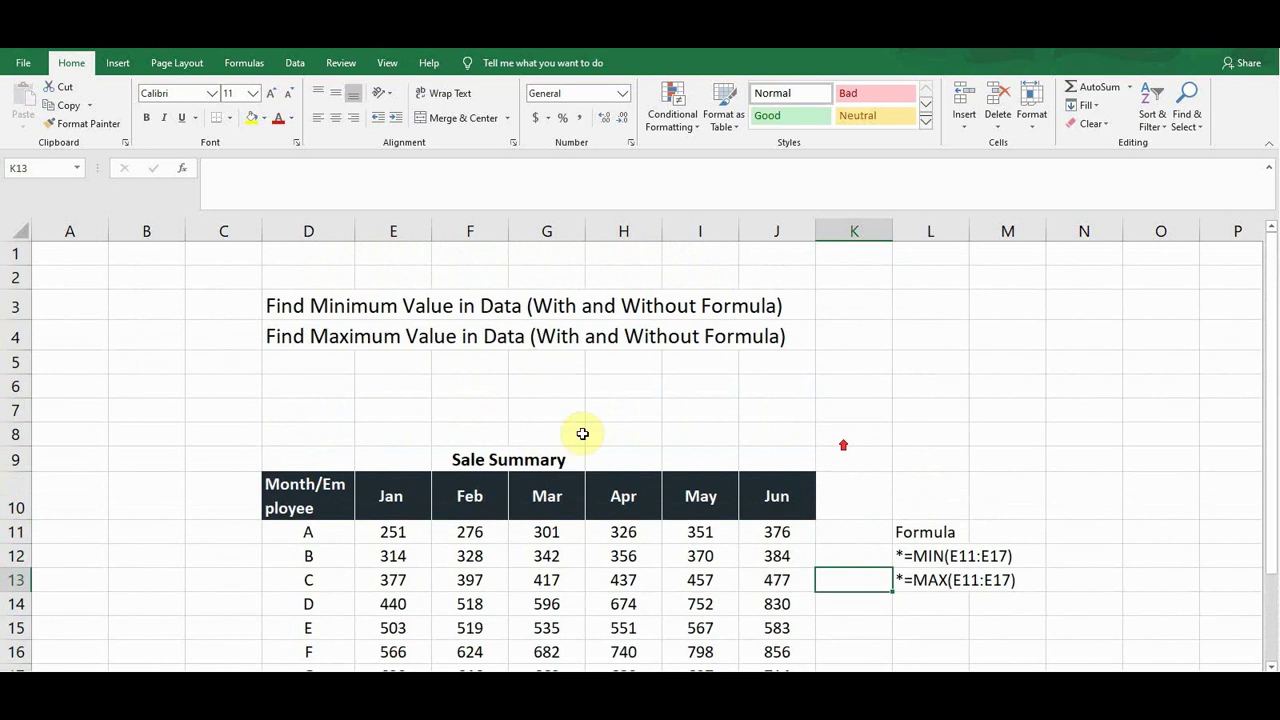
{"action": "left_click", "coordinate": [216, 304]}
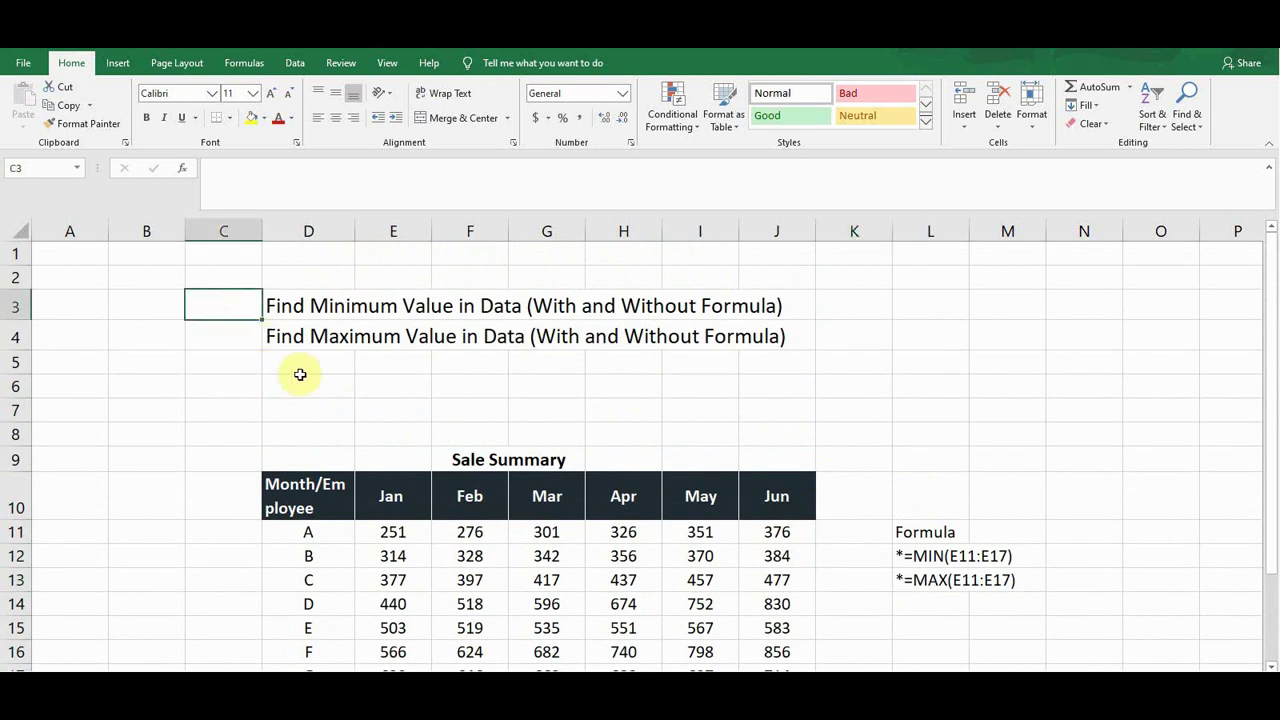